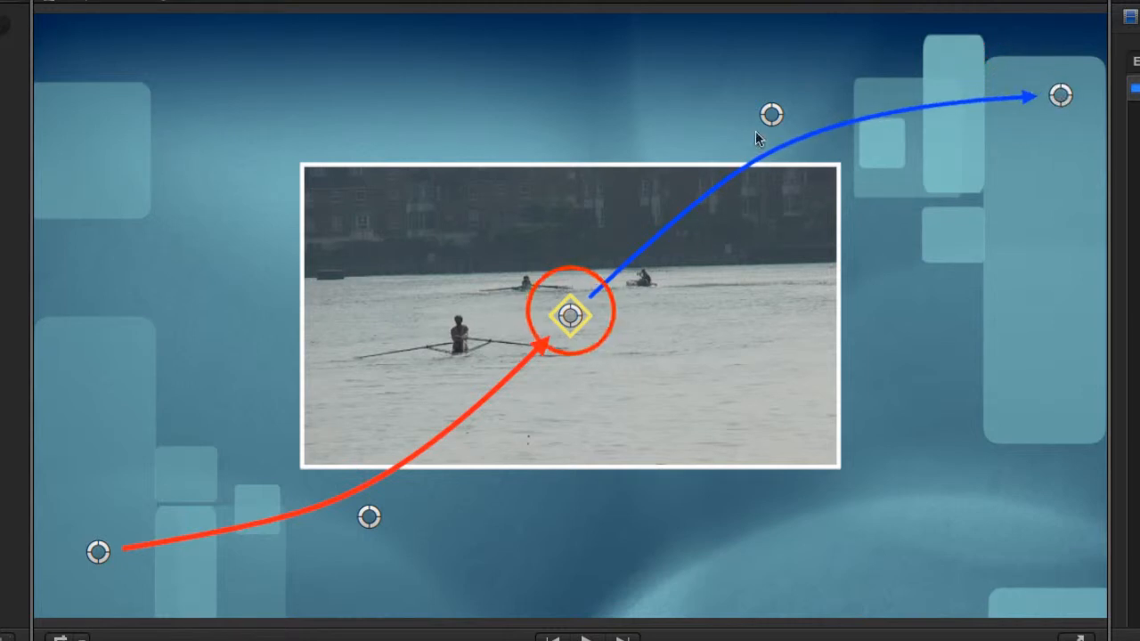
On the rowing clip, move the picture's hold point to the lower right of centre and its arrival start point beyond the frame's left edge.
drag(572, 317, 580, 333)
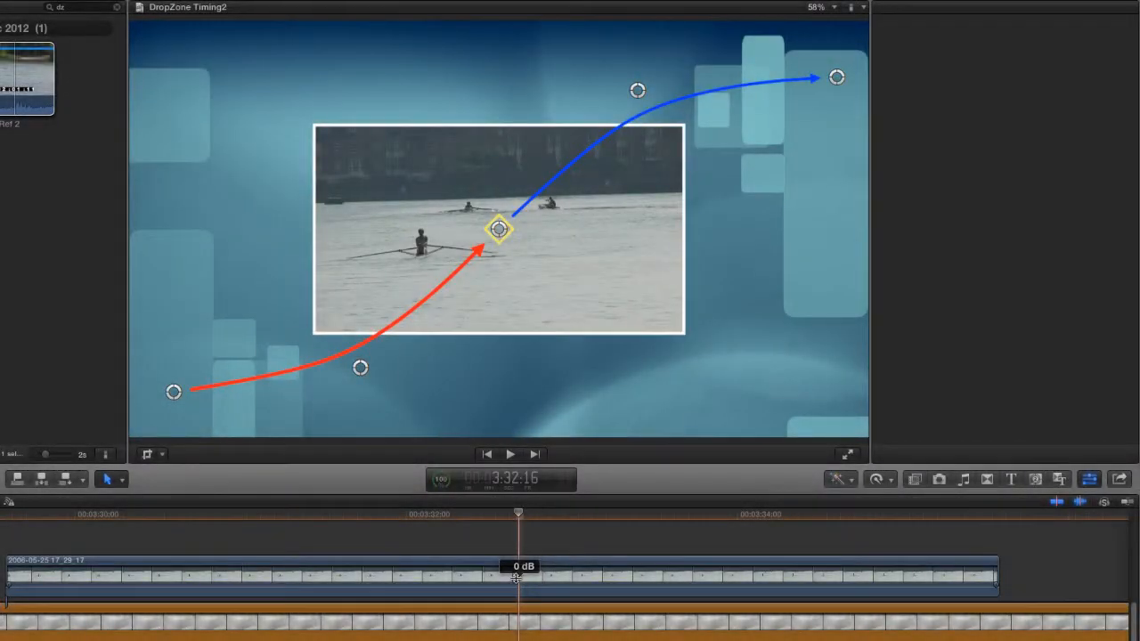
click(516, 578)
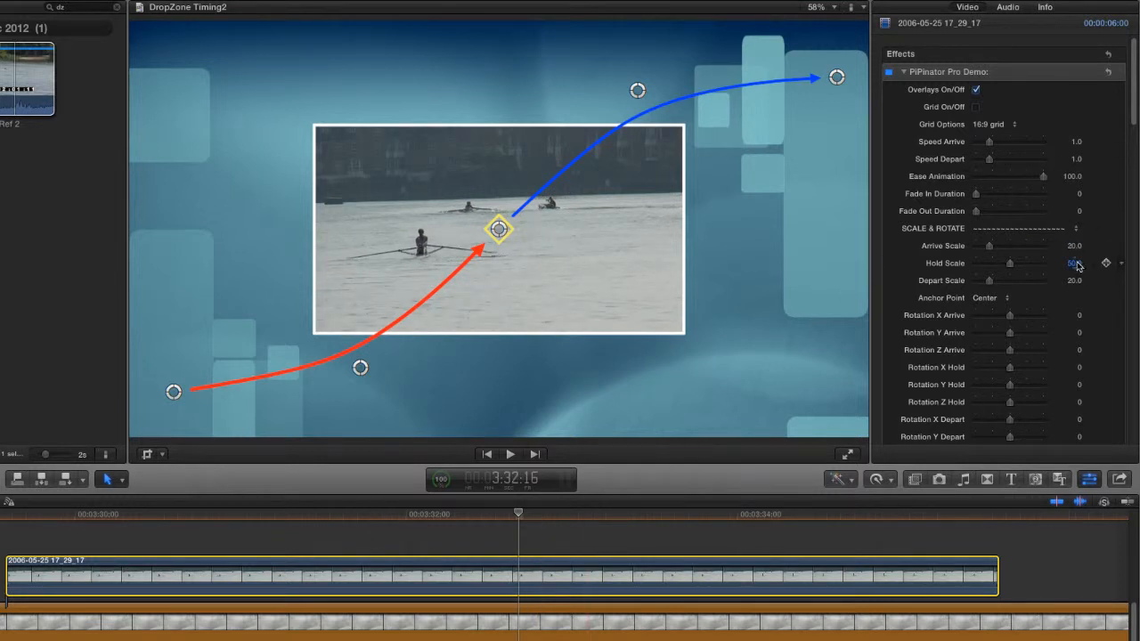
drag(509, 226, 637, 300)
drag(173, 392, 0, 370)
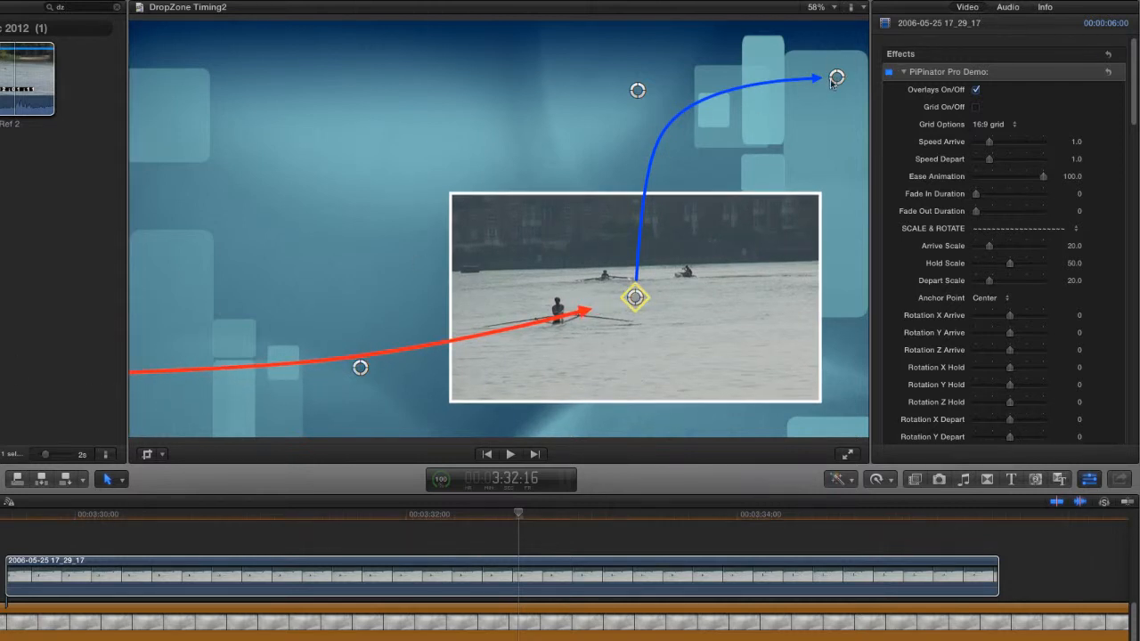
Move the departure end point beyond the frame's upper-right corner and adjust the curve points of the departure and arrival paths.
drag(832, 83, 845, 7)
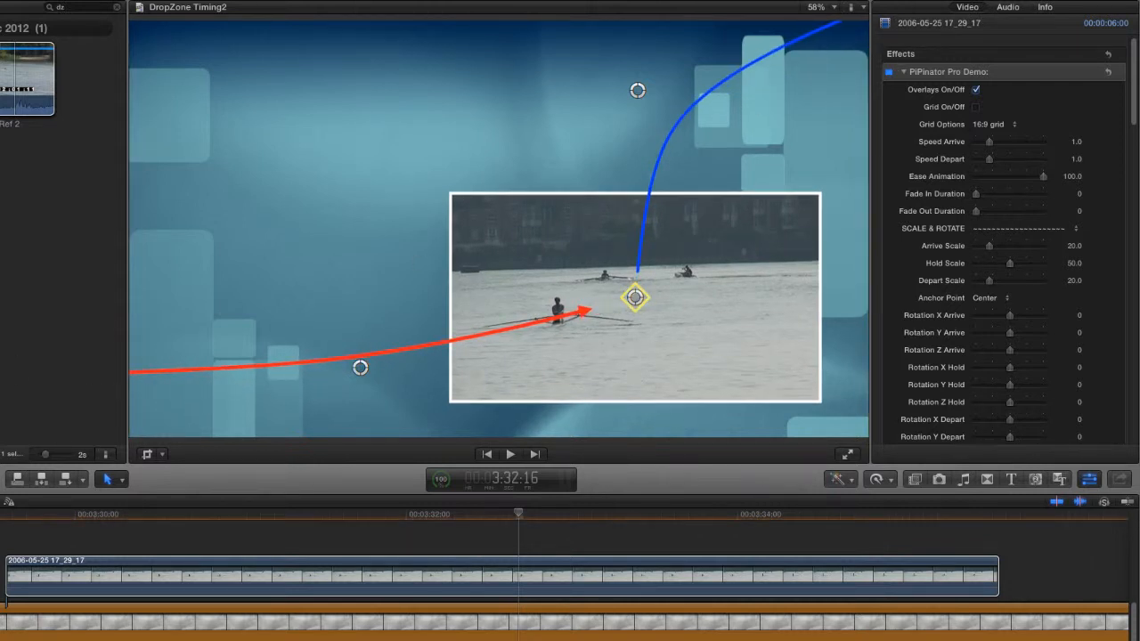
drag(637, 90, 707, 130)
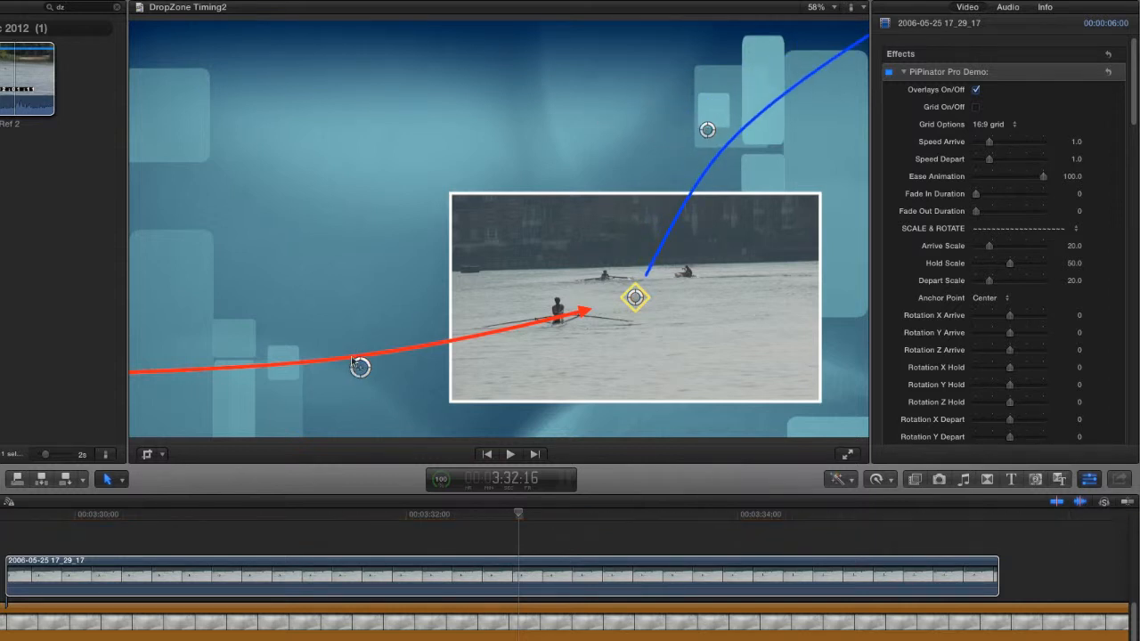
drag(359, 365, 344, 344)
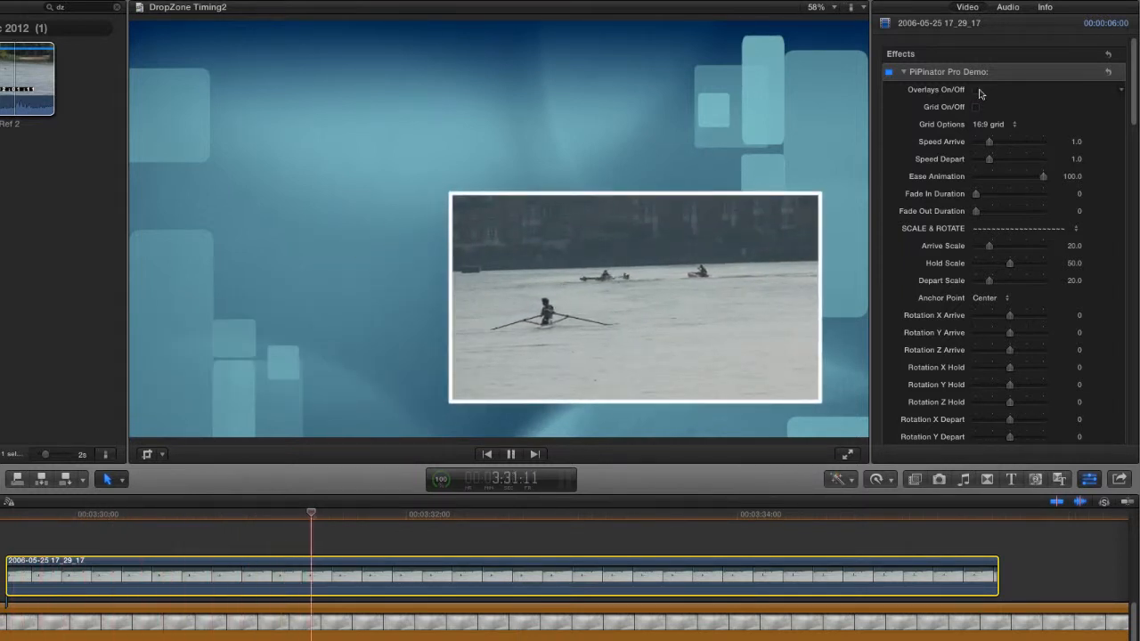
Set the picture-in-picture's Hold Scale to 35 and its Arrive Scale to 0.
key(space)
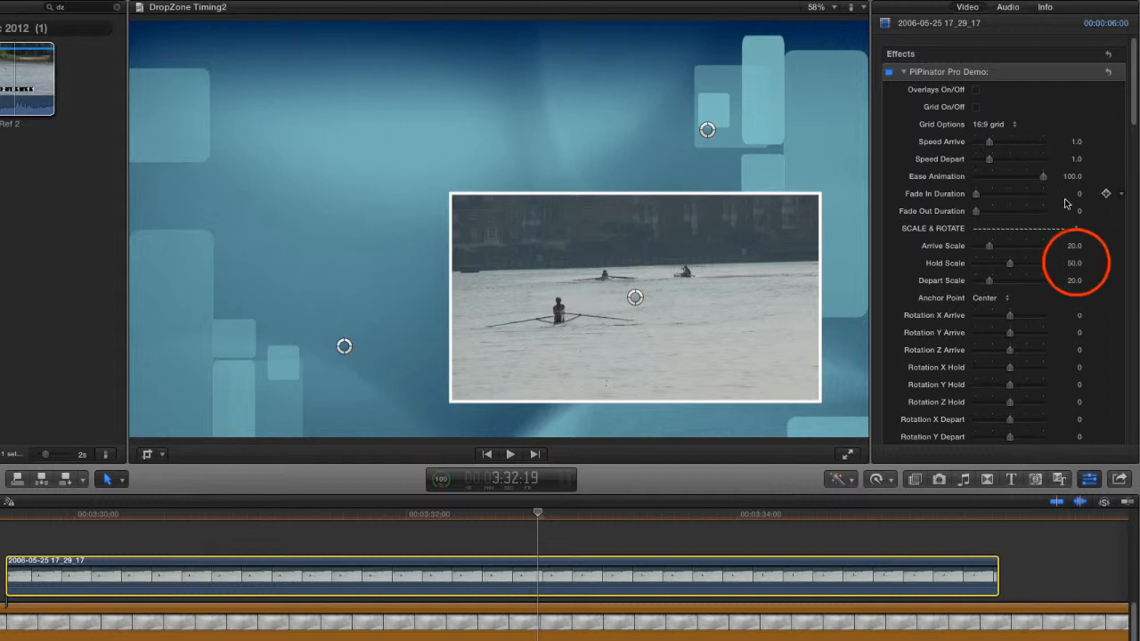
click(1076, 263)
text(35)
key(Return)
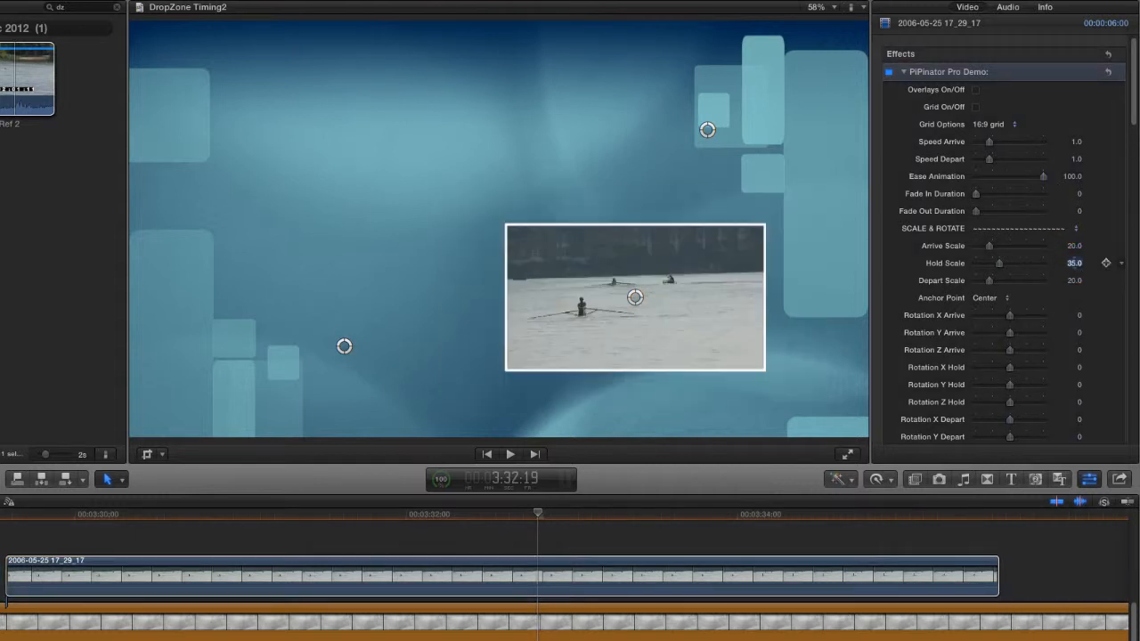
click(1074, 246)
text(0)
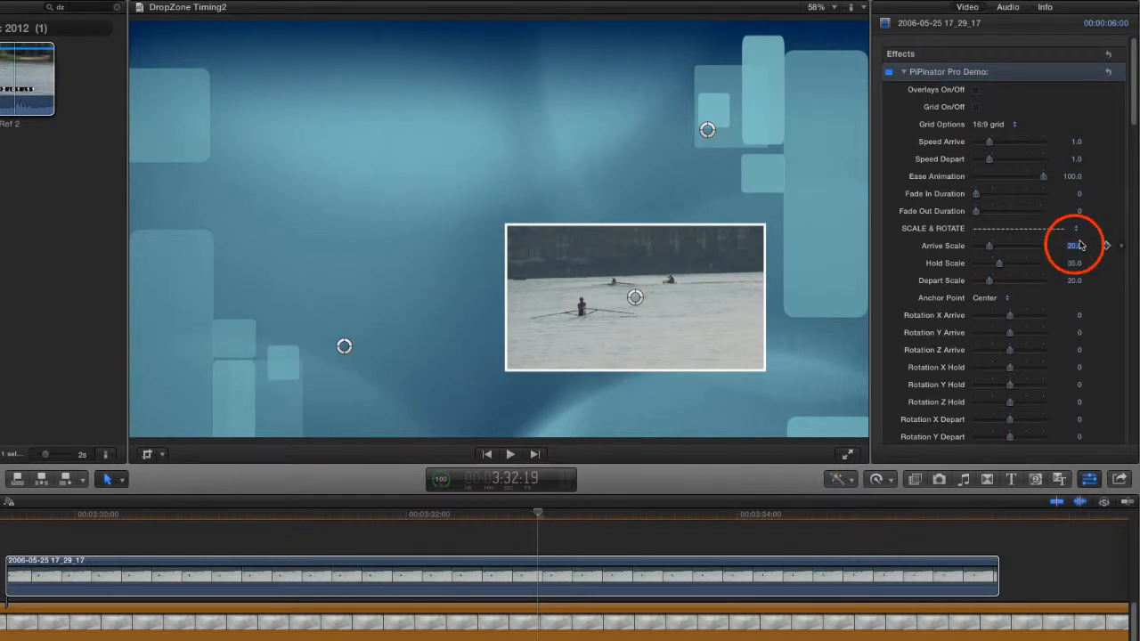
key(Return)
Play the rowing clip from its start to review the arrival animation.
click(6, 514)
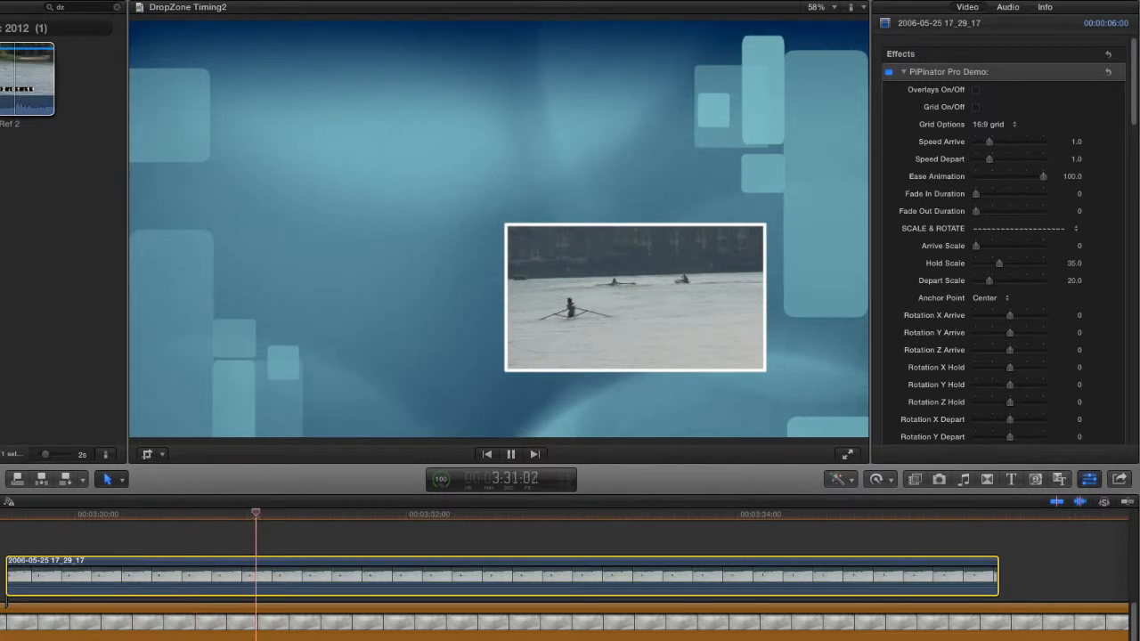
click(5, 512)
key(space)
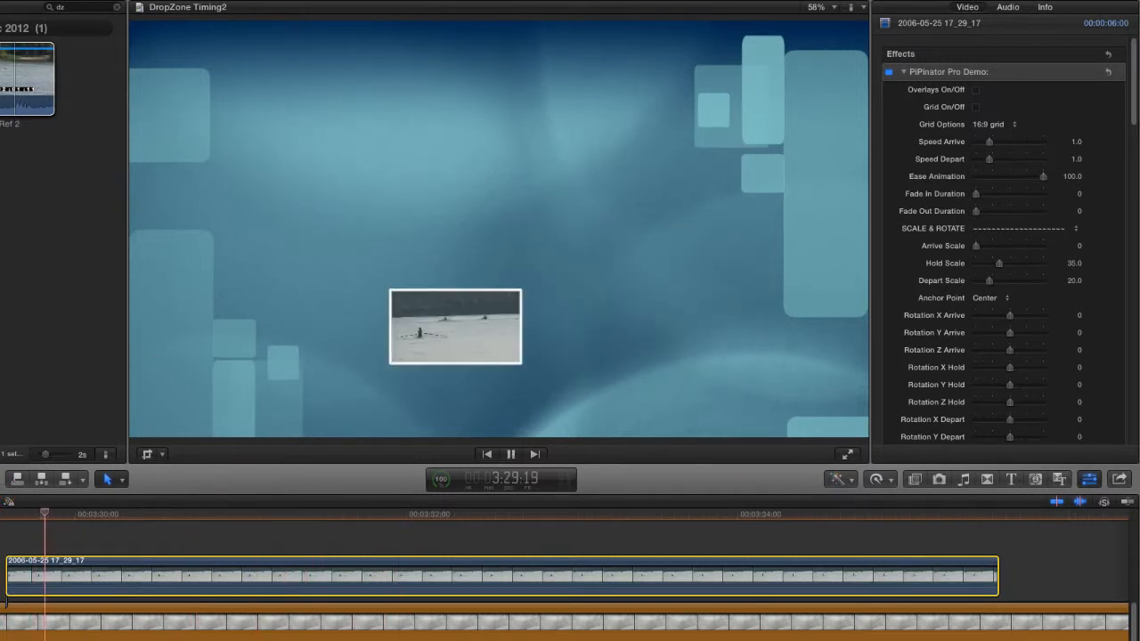
Set Speed Arrive to 2.0 and play the clip to check the arrival speed.
click(1076, 141)
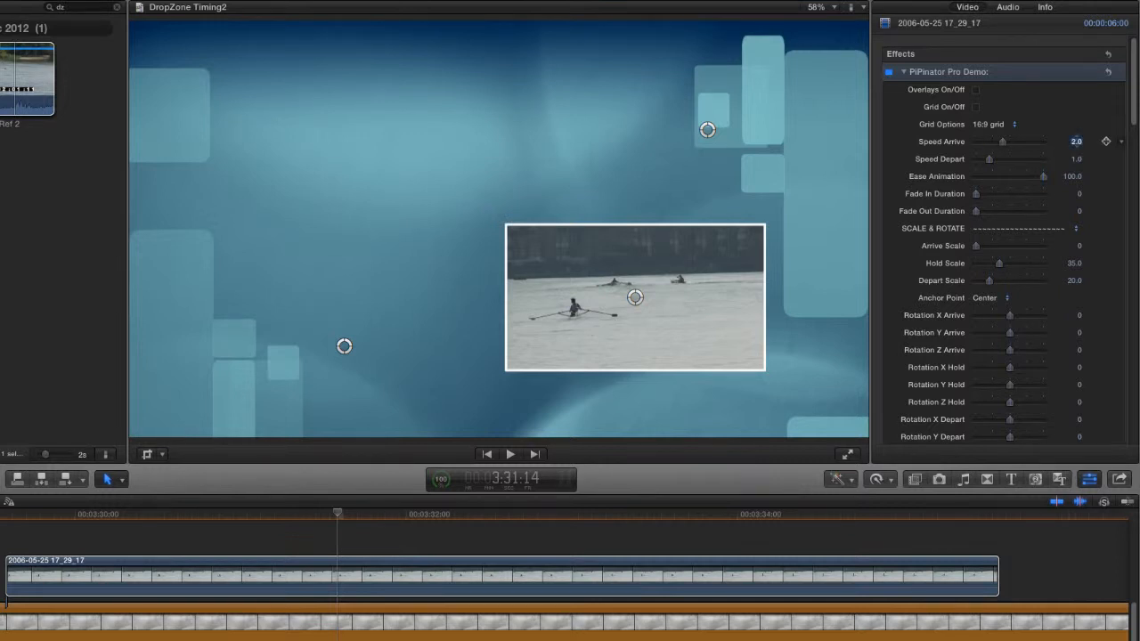
key(slash)
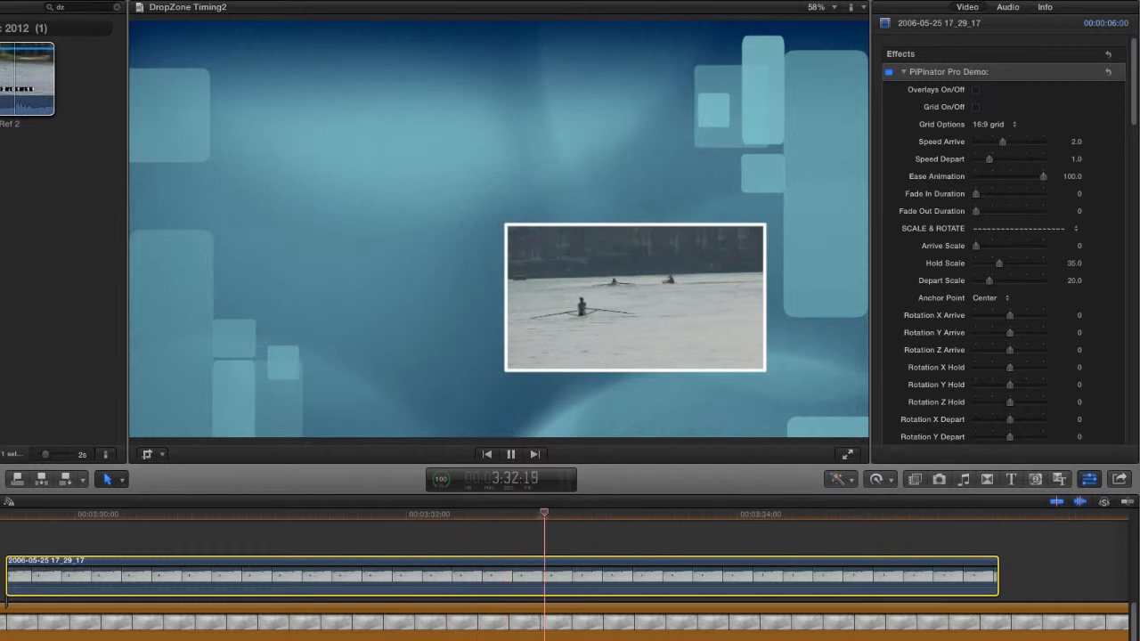
key(space)
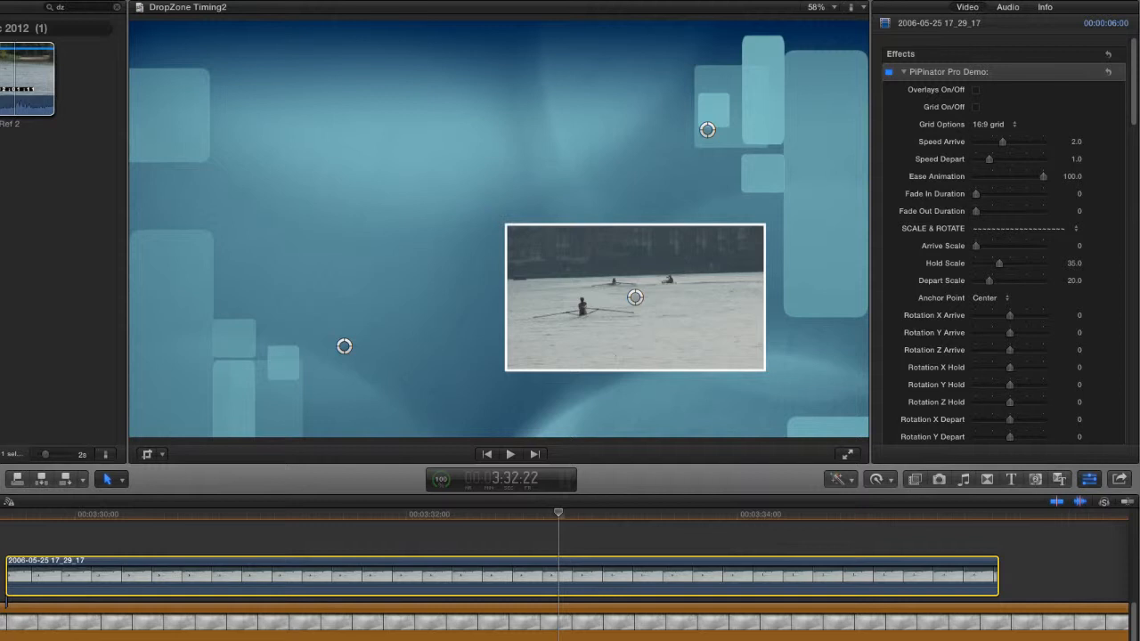
Set Rotation X Arrive to about -319 and play the clip from its start to check the spin.
click(935, 321)
drag(1012, 316, 999, 322)
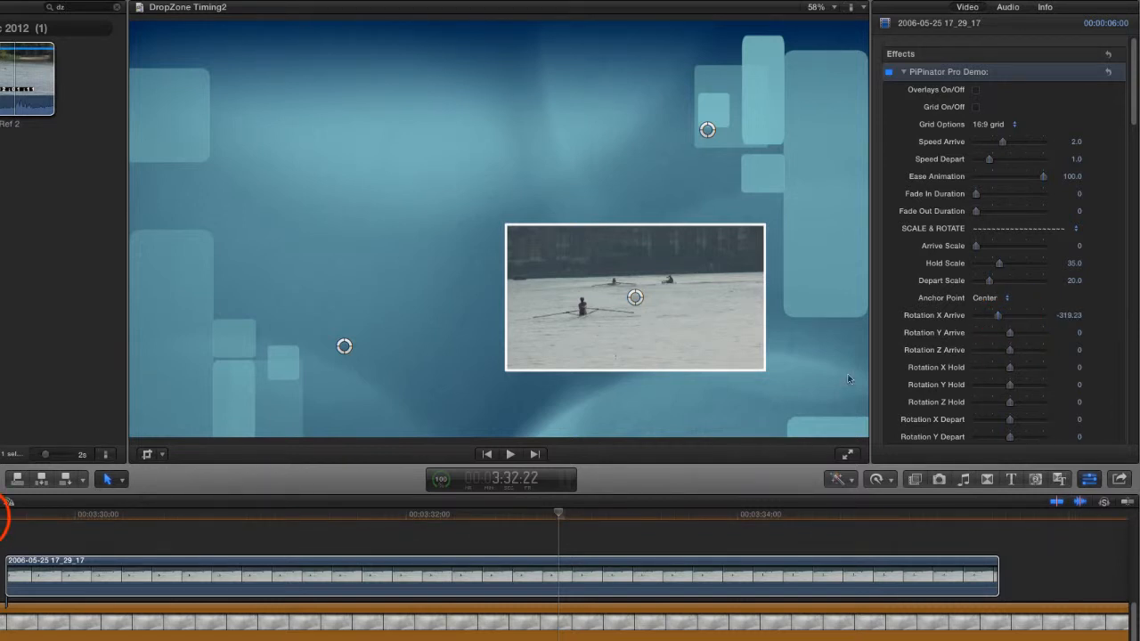
click(1, 516)
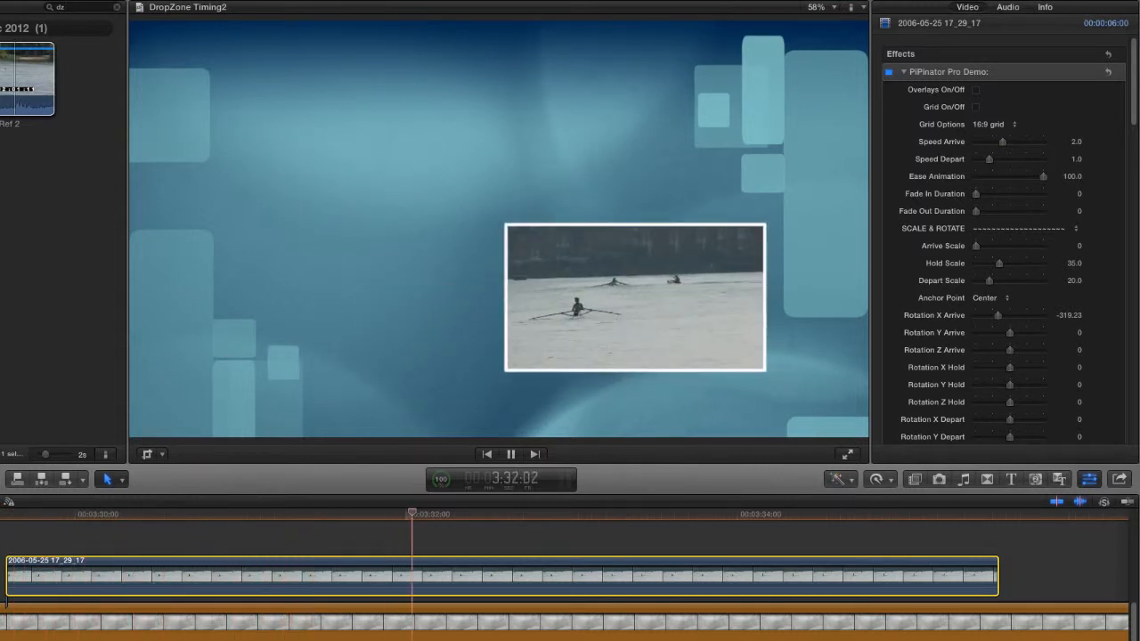
key(space)
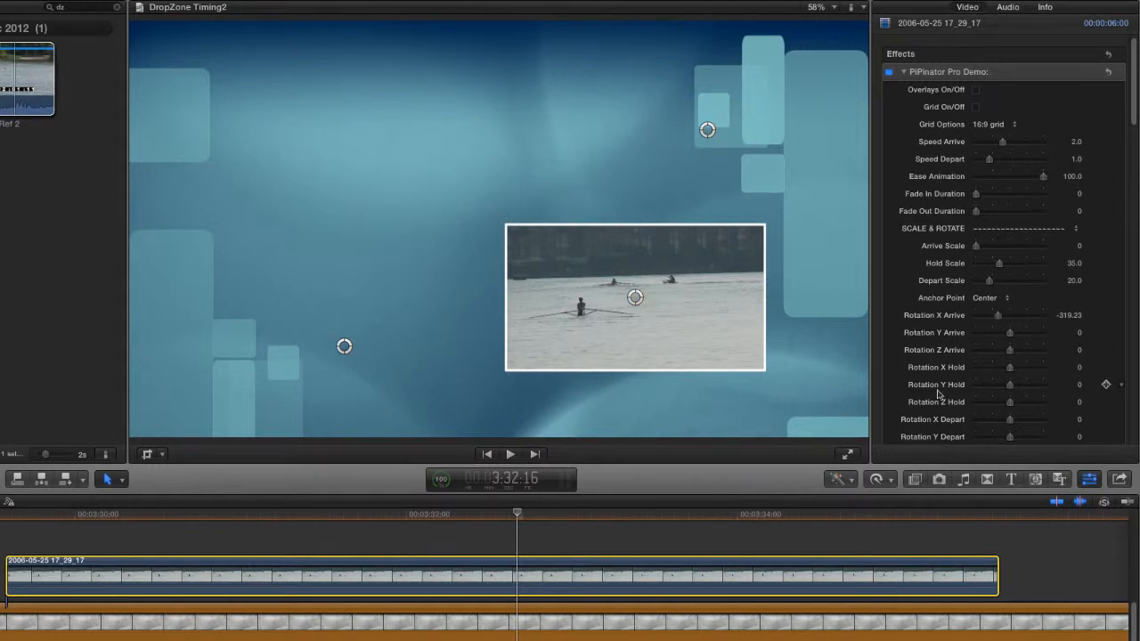
Tilt the held picture by setting Rotation Y Hold to -20 and Rotation Z Hold to -2.
click(1016, 392)
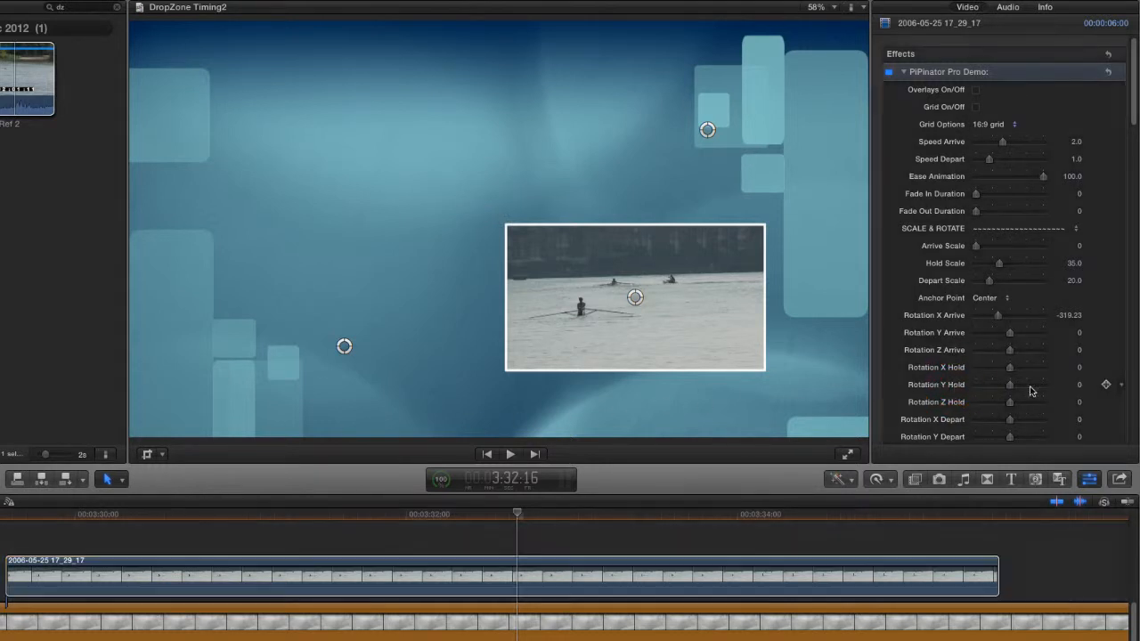
click(1079, 385)
text(-20)
click(951, 399)
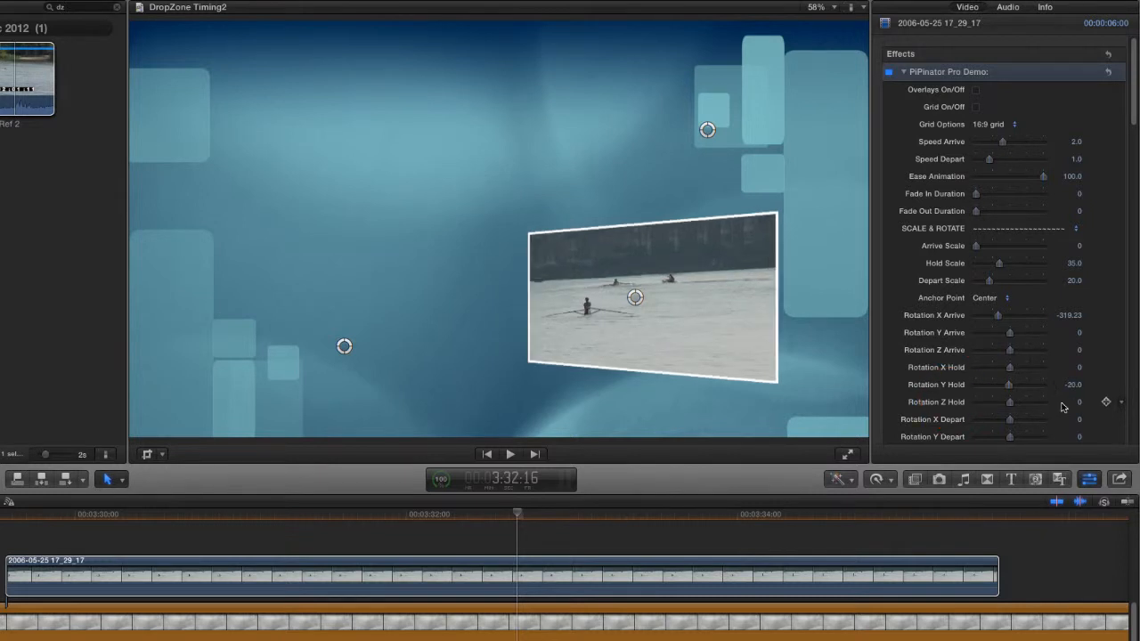
click(1079, 402)
text(-2)
key(Return)
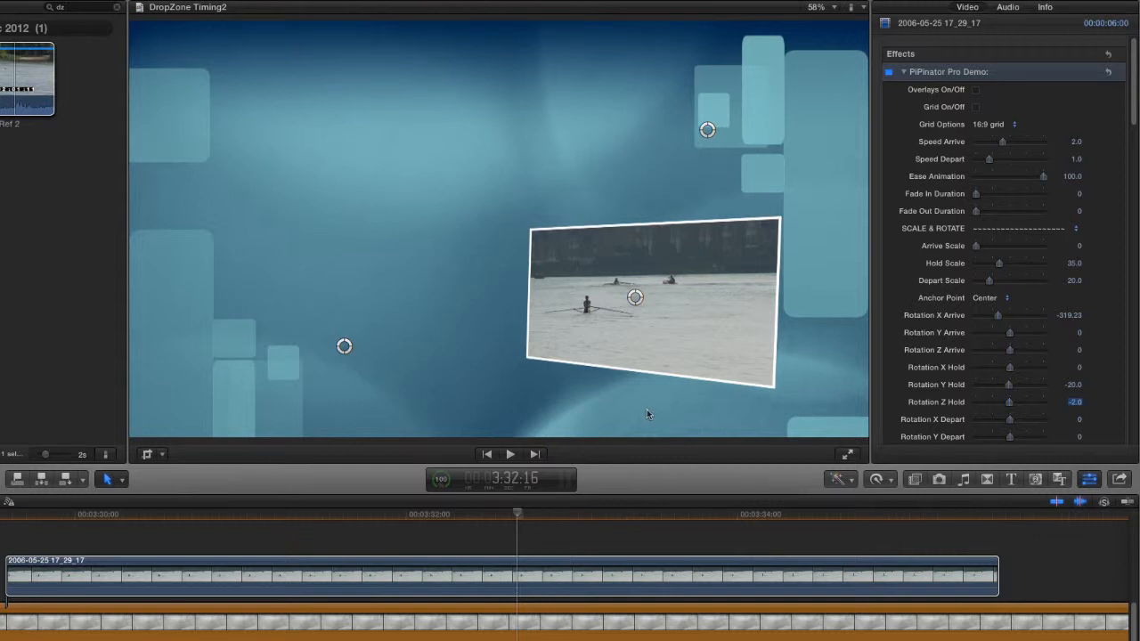
Set Crop Left/Right Hold to 0.4 and X Offset Hold to about 0.62 to centre the rower in the crop.
click(1134, 113)
drag(1134, 113, 1135, 189)
click(949, 175)
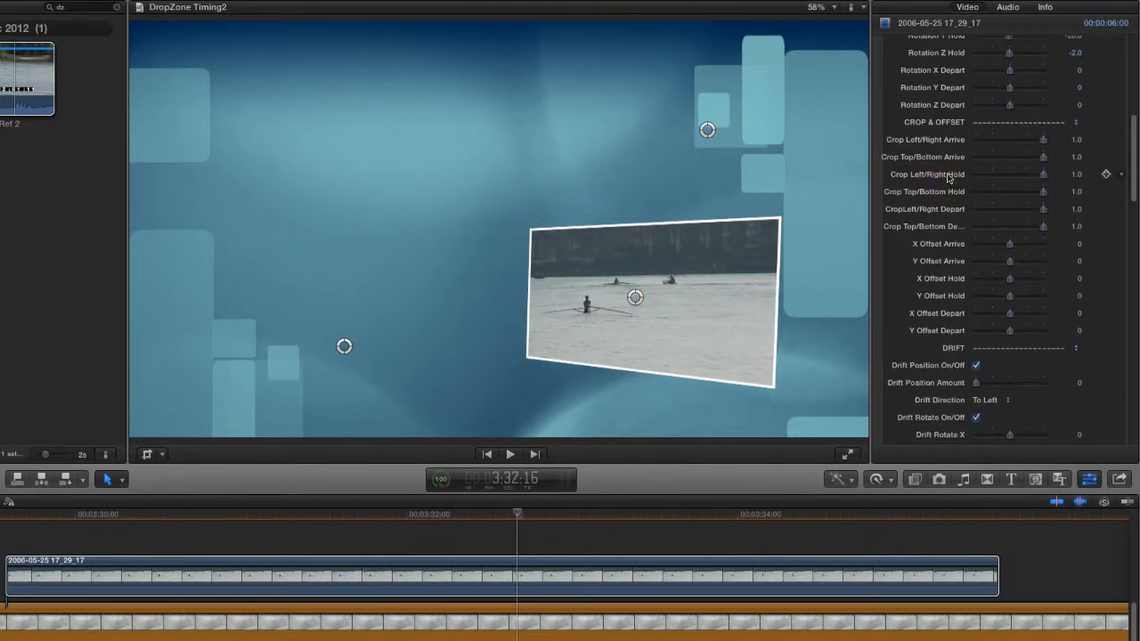
click(1075, 175)
text(.4)
key(Return)
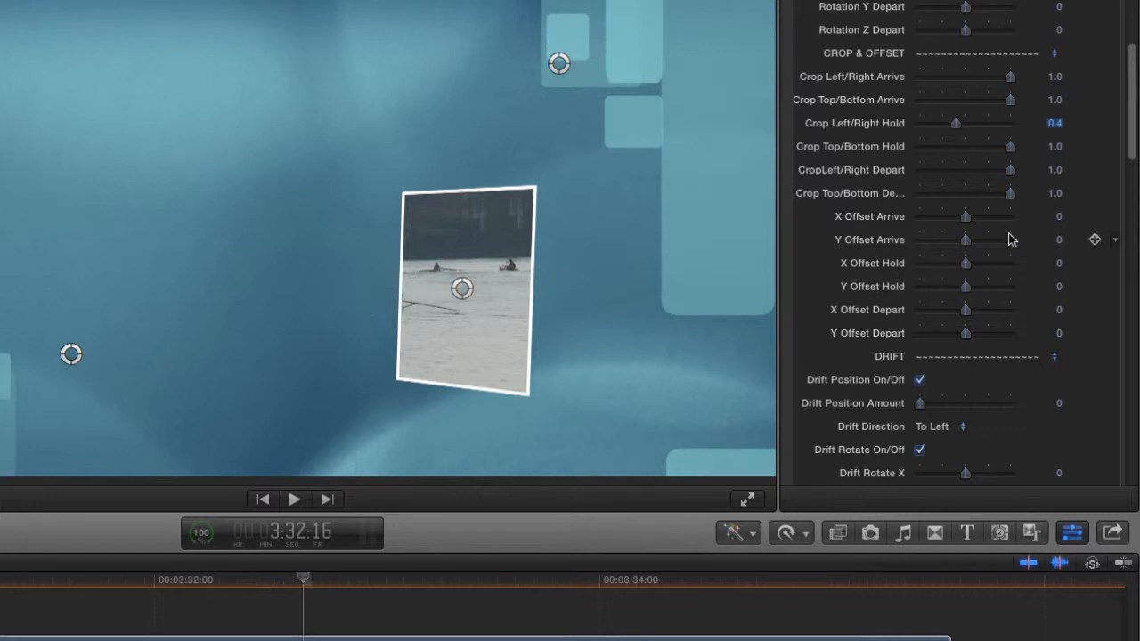
click(862, 262)
drag(961, 263, 993, 267)
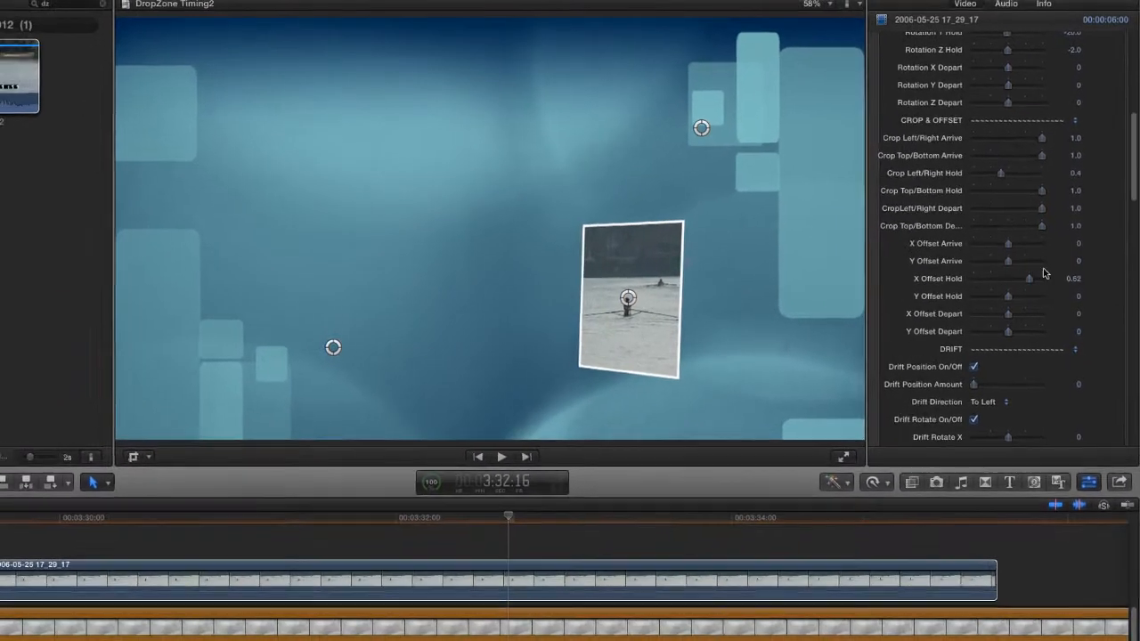
Set Hold Scale to 75 and move the hold point up and to the right so the picture fits in the frame.
click(1133, 157)
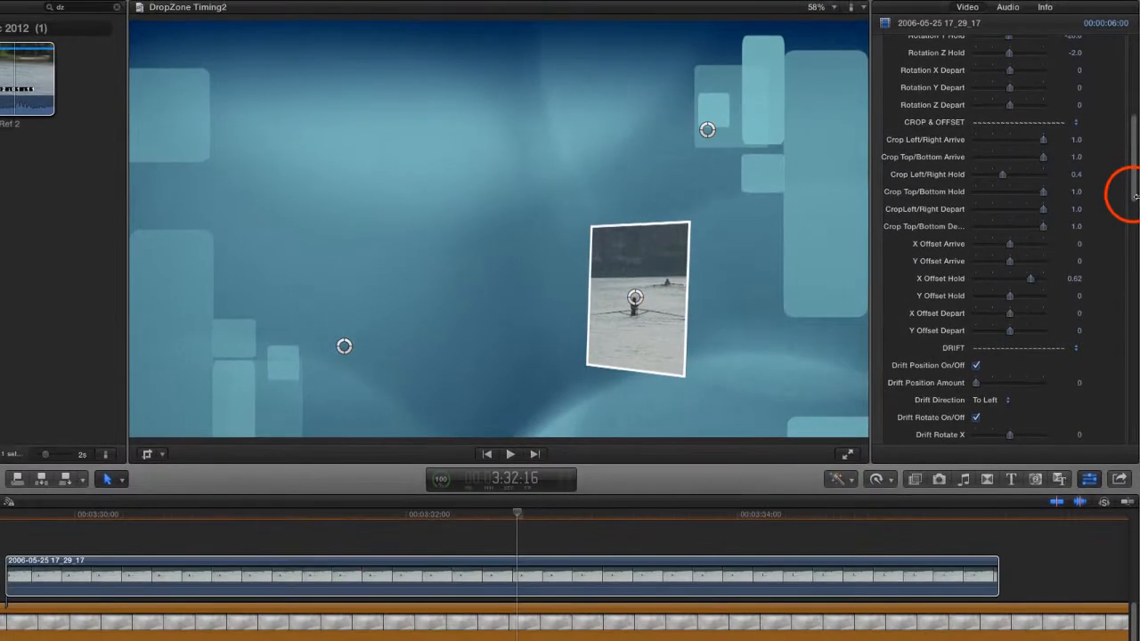
drag(1133, 195, 1136, 127)
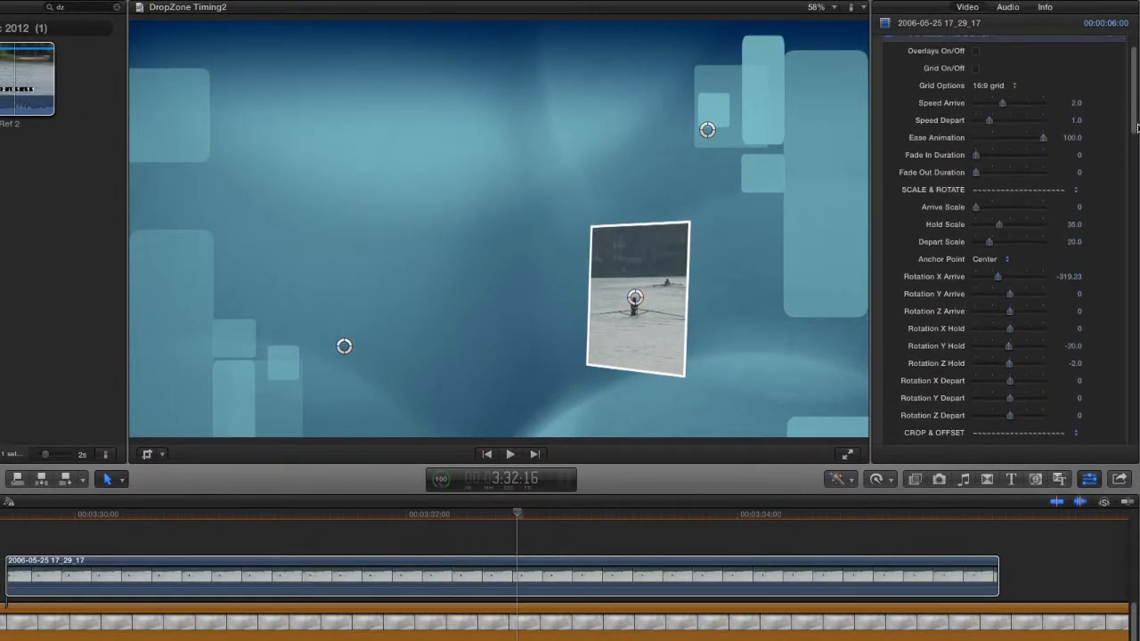
click(1076, 225)
text(75)
key(Return)
click(633, 299)
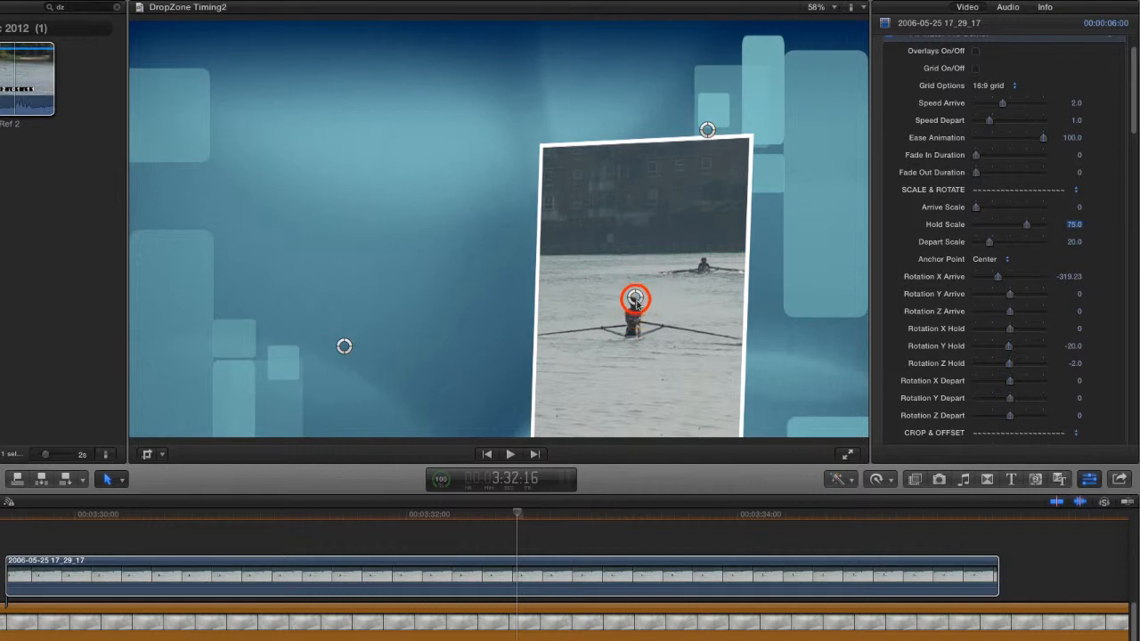
drag(672, 241, 714, 239)
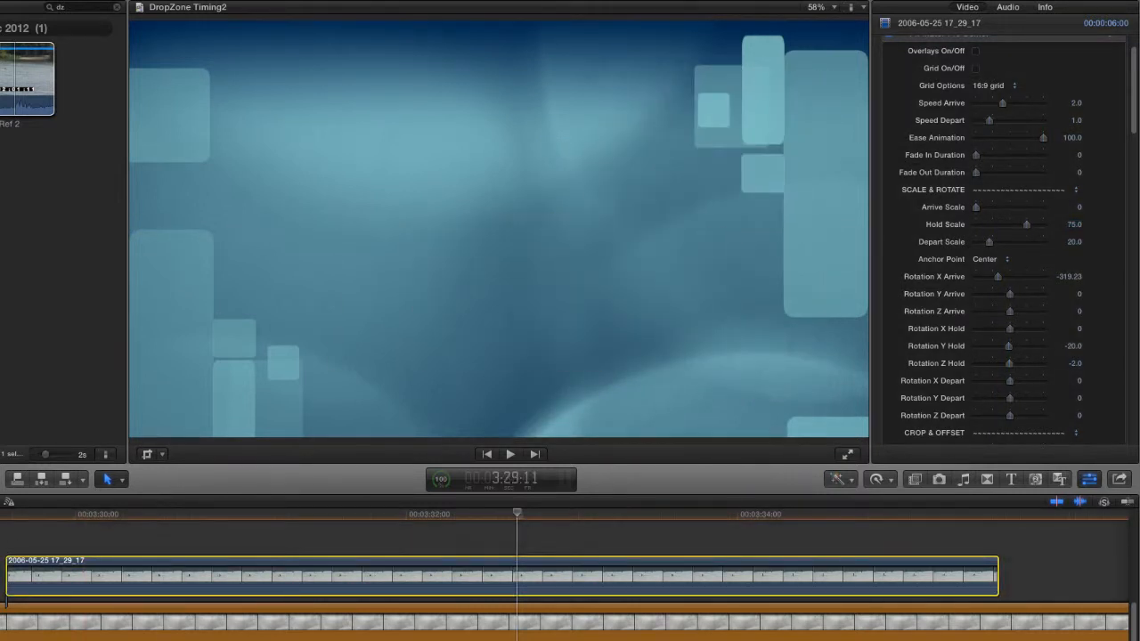
Play the clip through its departure and set Speed Depart to 0.
key(space)
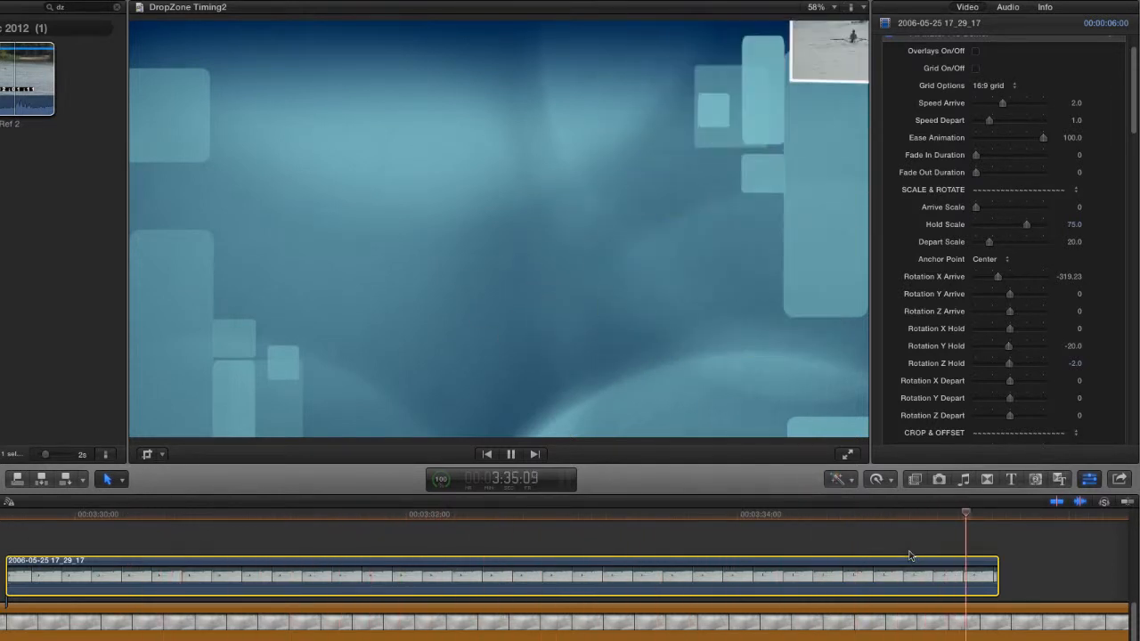
key(space)
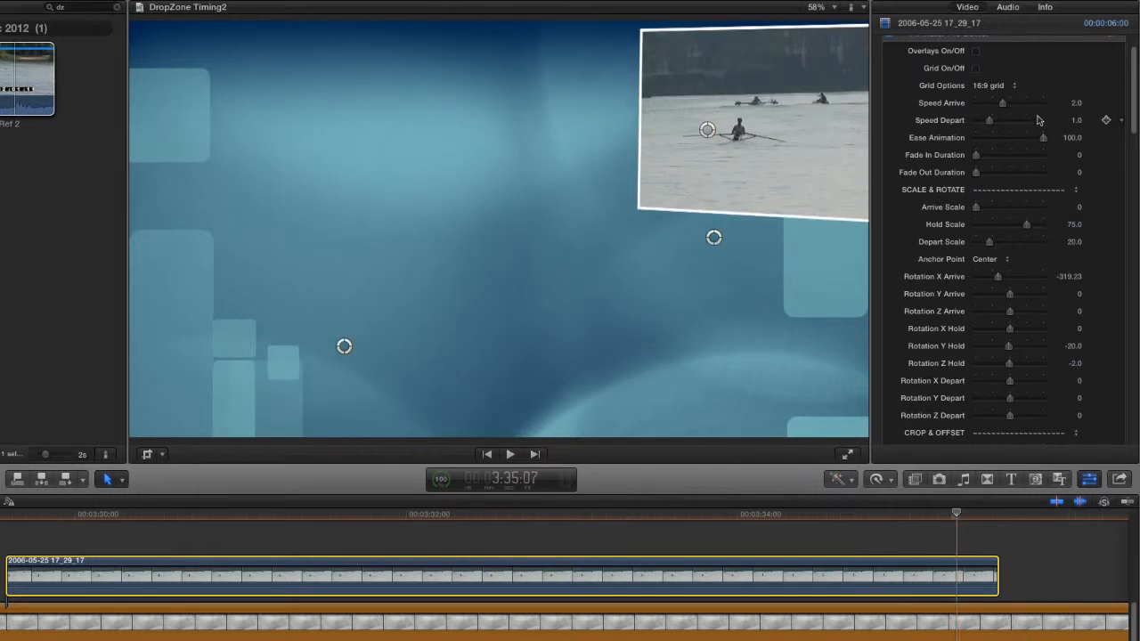
drag(990, 122, 956, 119)
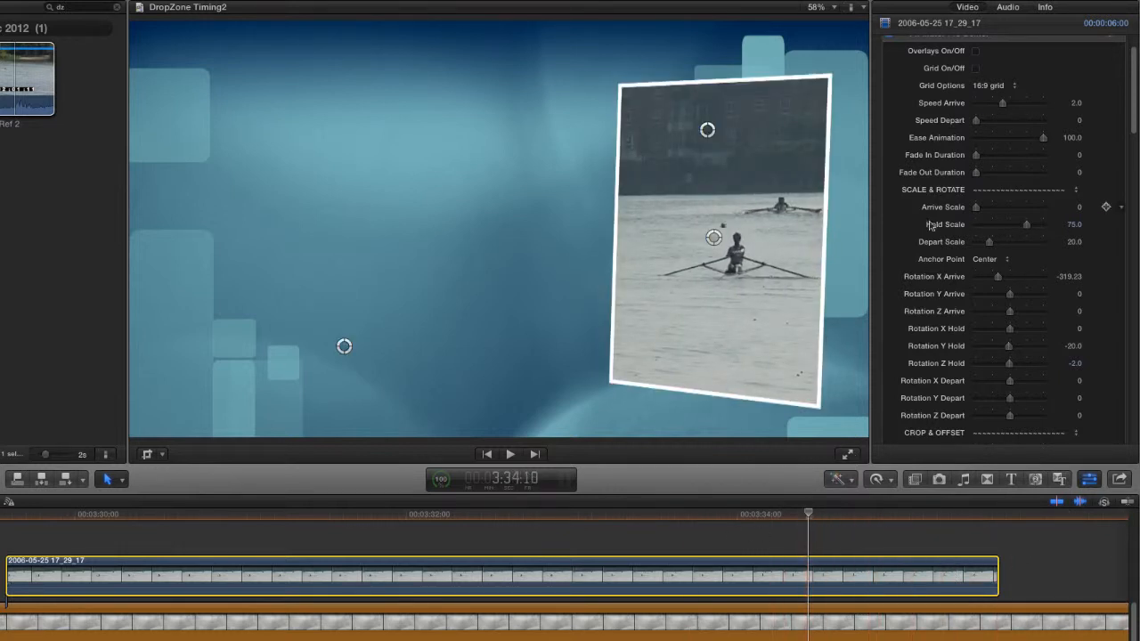
Set the picture's Border Width to 40 and its Border Blend Mode to Overlay.
drag(1136, 108, 1126, 264)
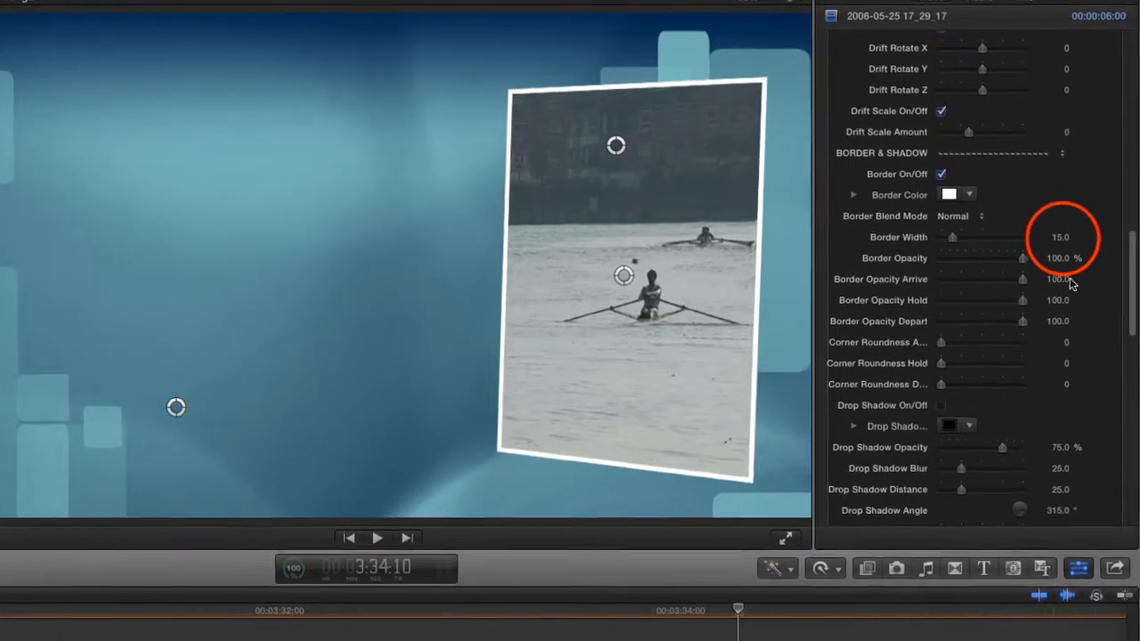
click(1058, 249)
text(40)
key(Return)
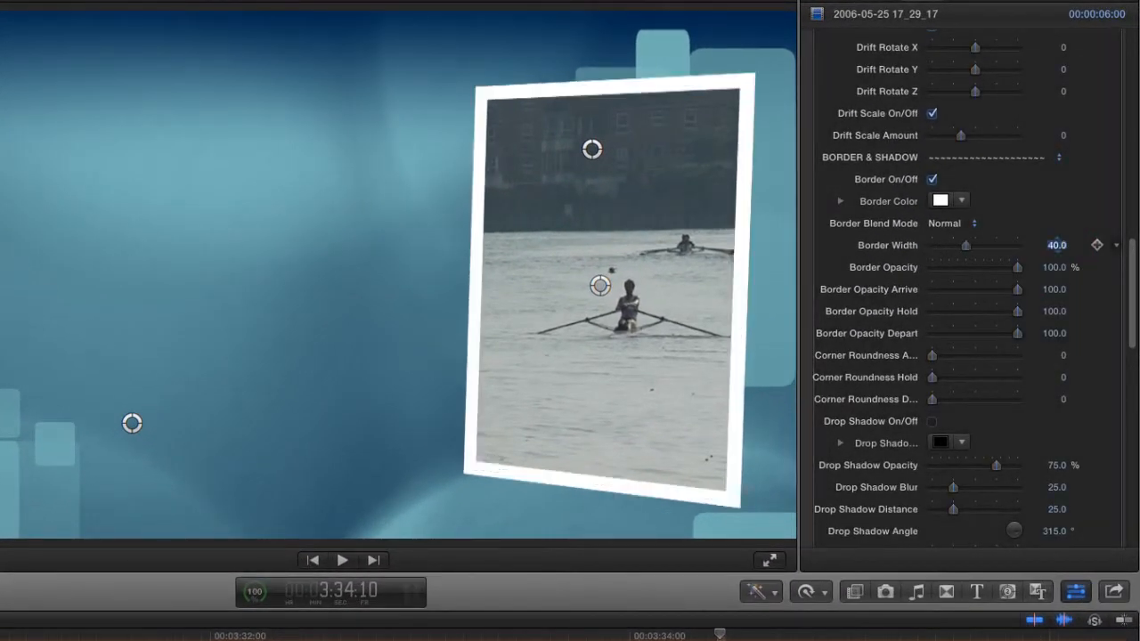
click(950, 224)
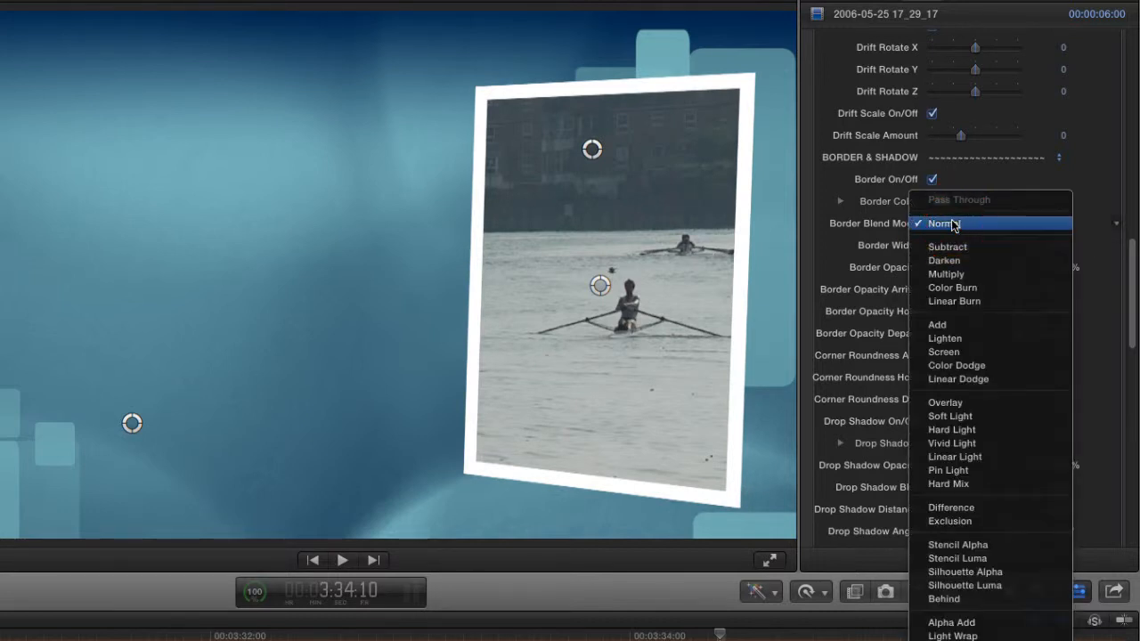
click(952, 402)
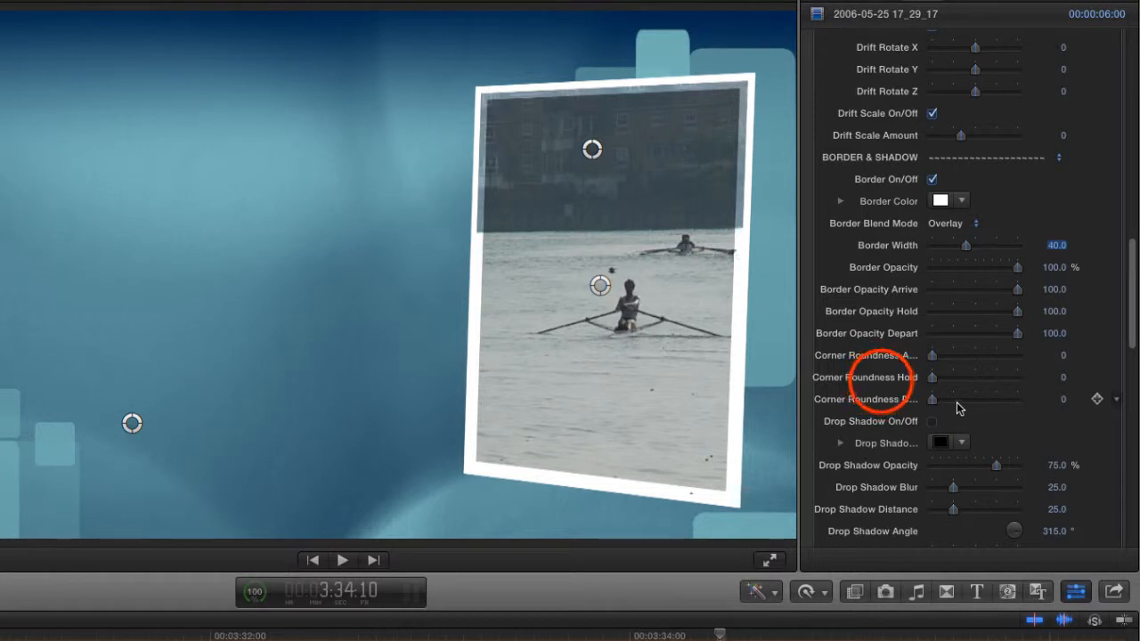
Round the held picture's corners by setting Corner Roundness Hold to 4.
click(1061, 378)
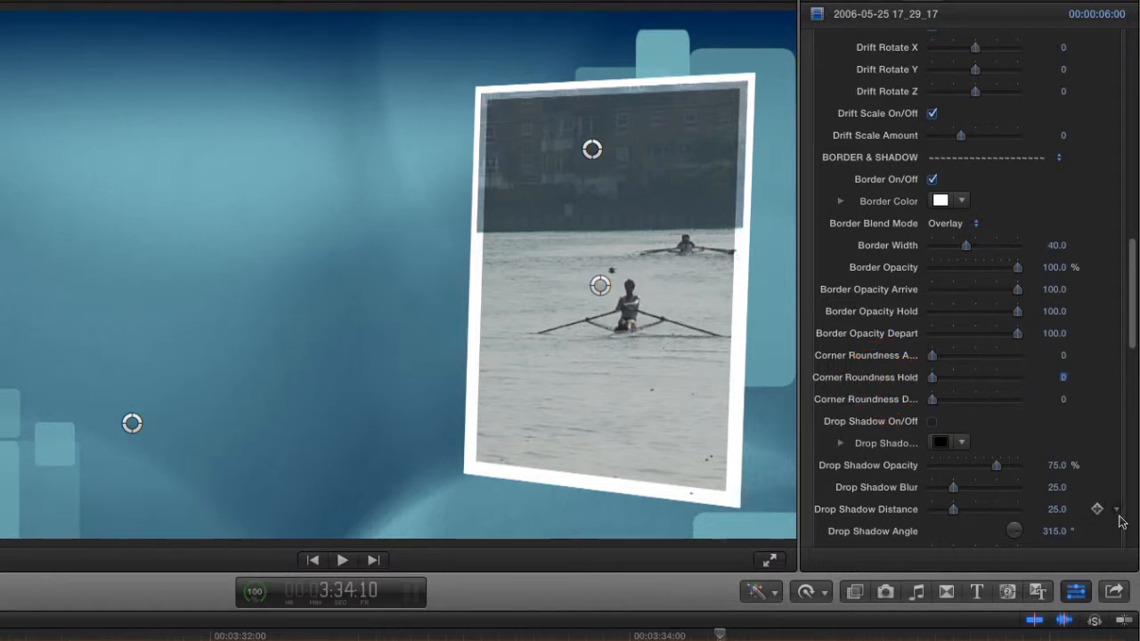
text(4)
key(Return)
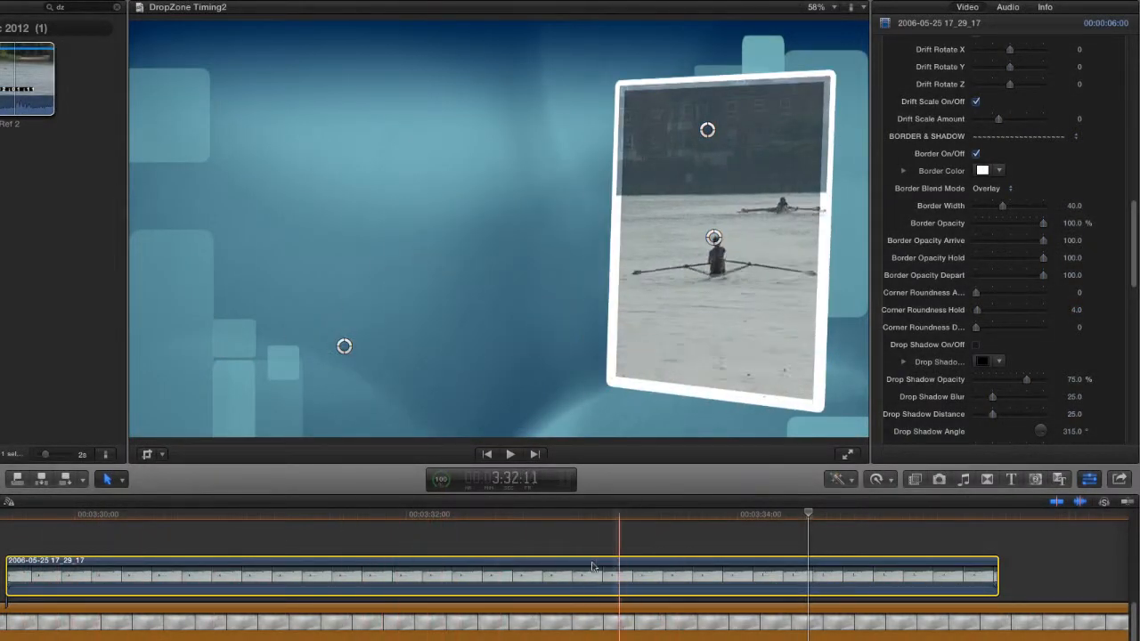
Park the playhead near 3:32:15 on the rowing clip and set its Drift Scale Amount to -10.
click(513, 544)
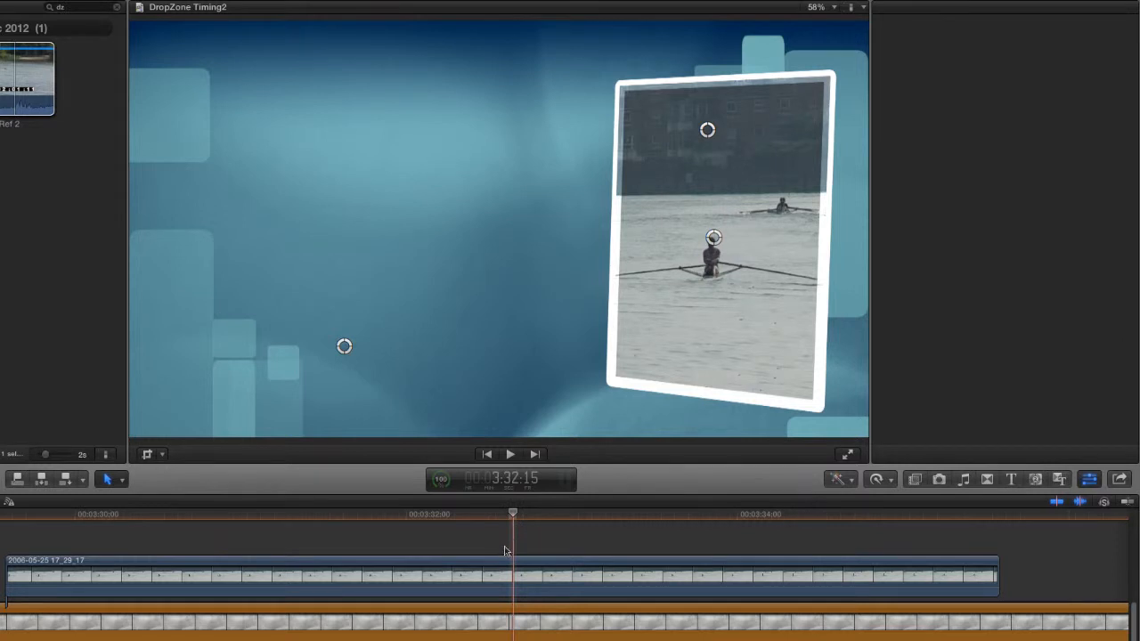
click(504, 564)
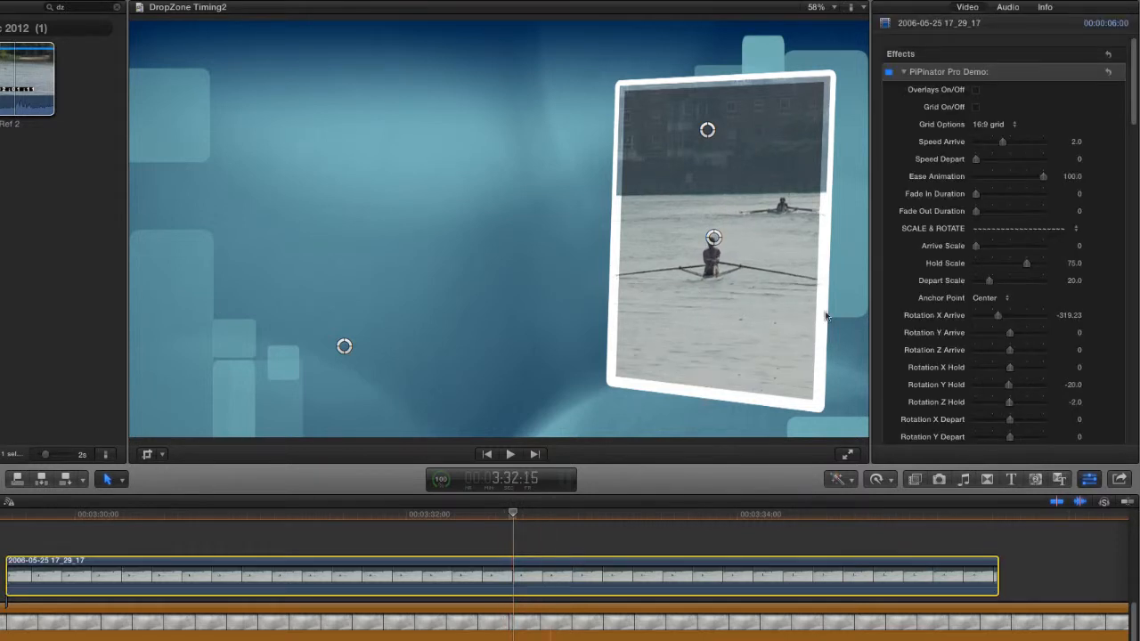
mouse_move(1133, 101)
mouse_down()
mouse_move(1136, 236)
mouse_move(1136, 183)
mouse_move(1137, 209)
mouse_up()
double_click(1074, 374)
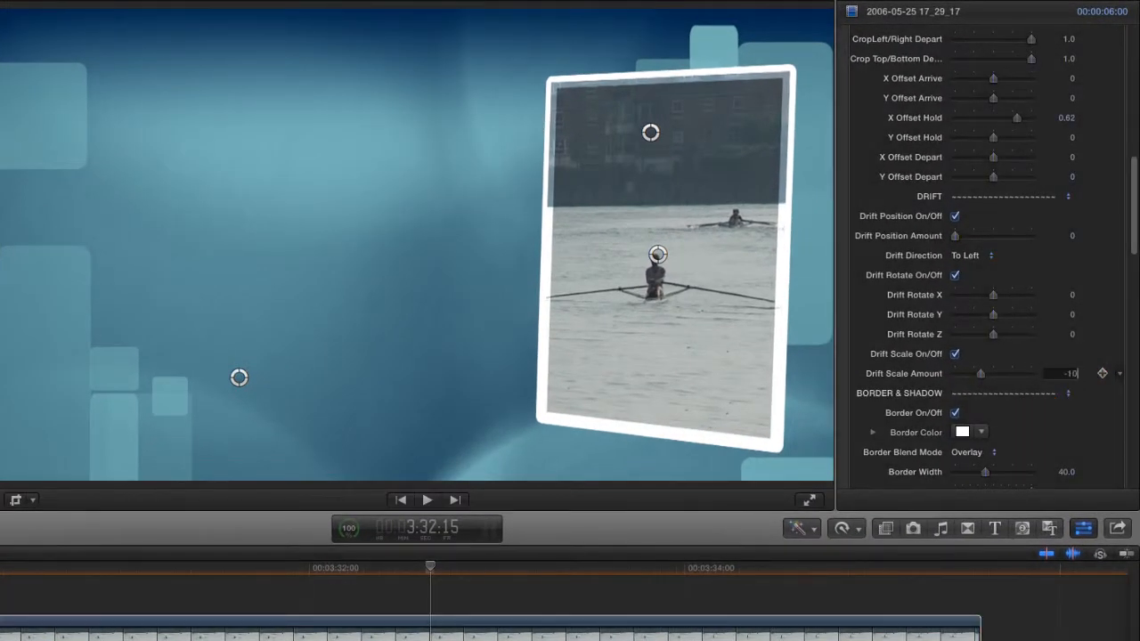
key(Return)
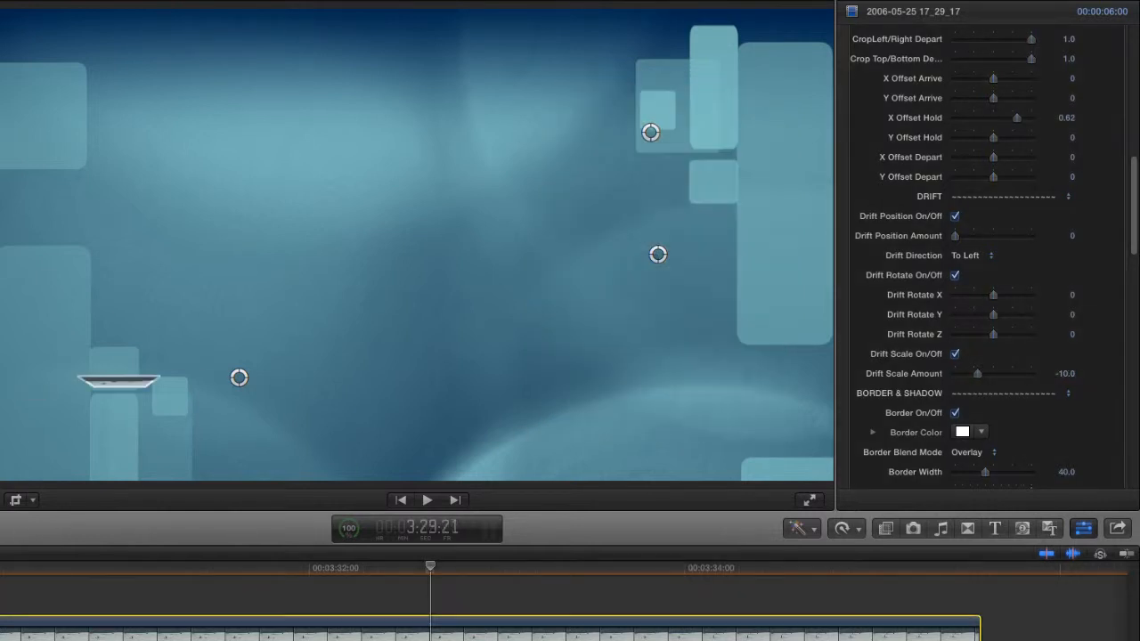
With the playhead at 3:32:02, set the picture's Drift Rotate Y to -20 and Drift Rotate Z to -2.
drag(3, 582, 328, 623)
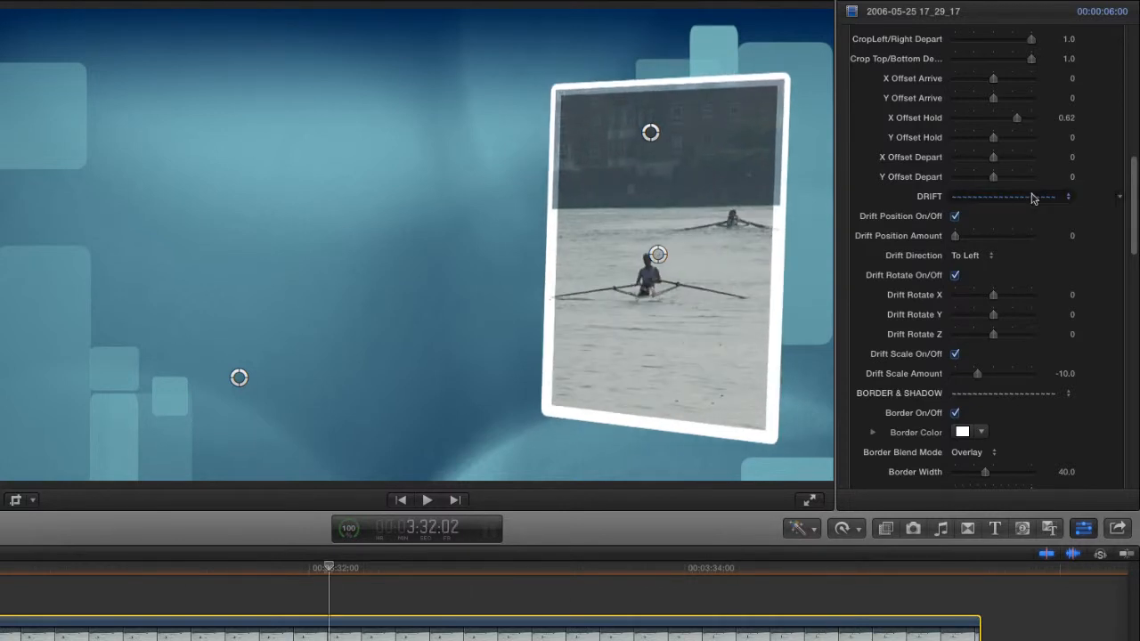
click(1065, 313)
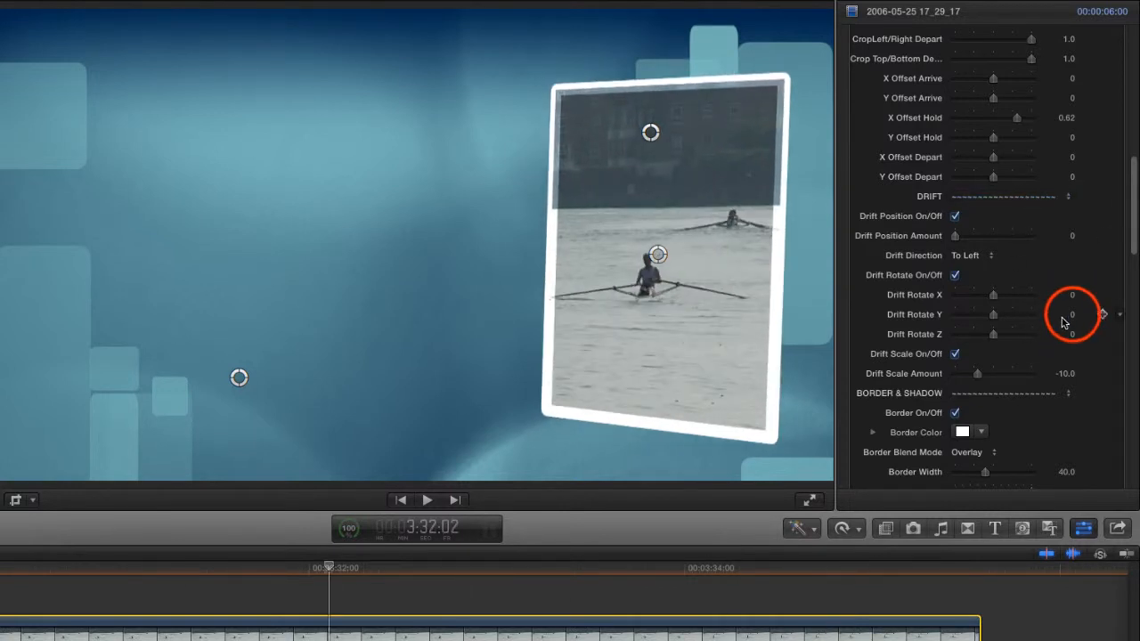
text(-20)
key(Tab)
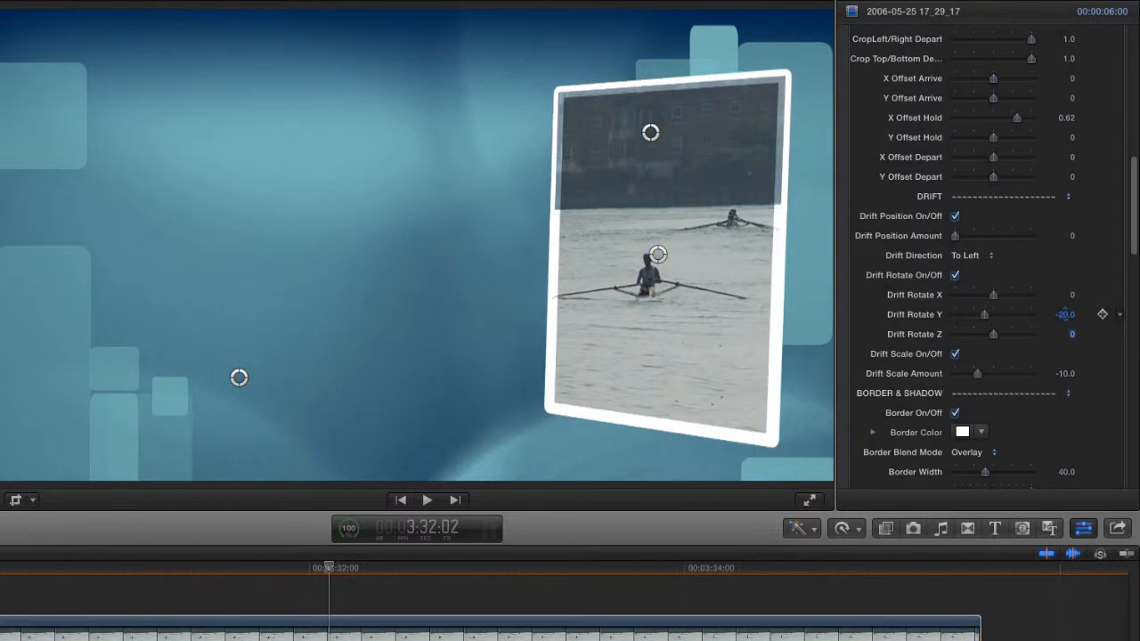
text(-2.)
key(Return)
Set Drift Position Amount to 1.3 and review the Drift Direction options, keeping To Left.
click(954, 236)
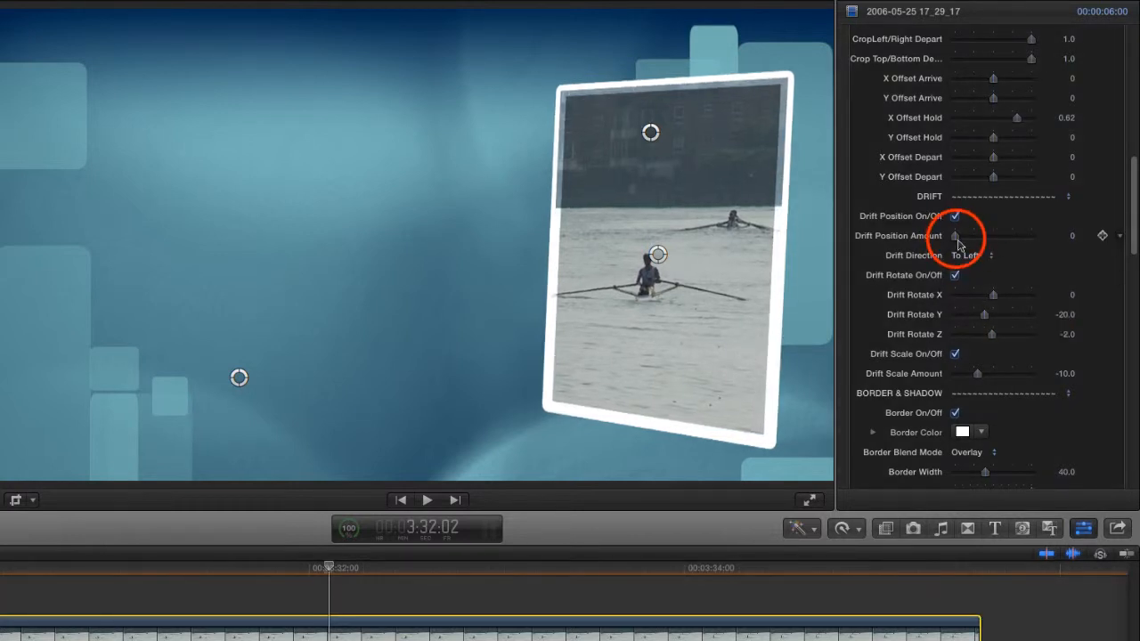
drag(955, 236, 977, 241)
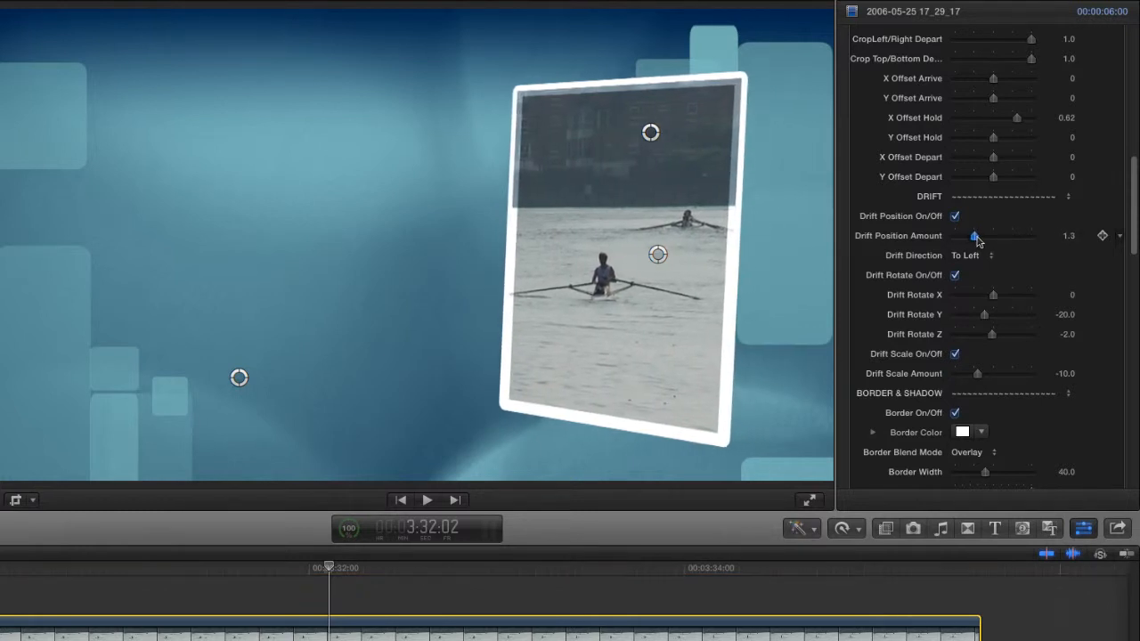
click(972, 255)
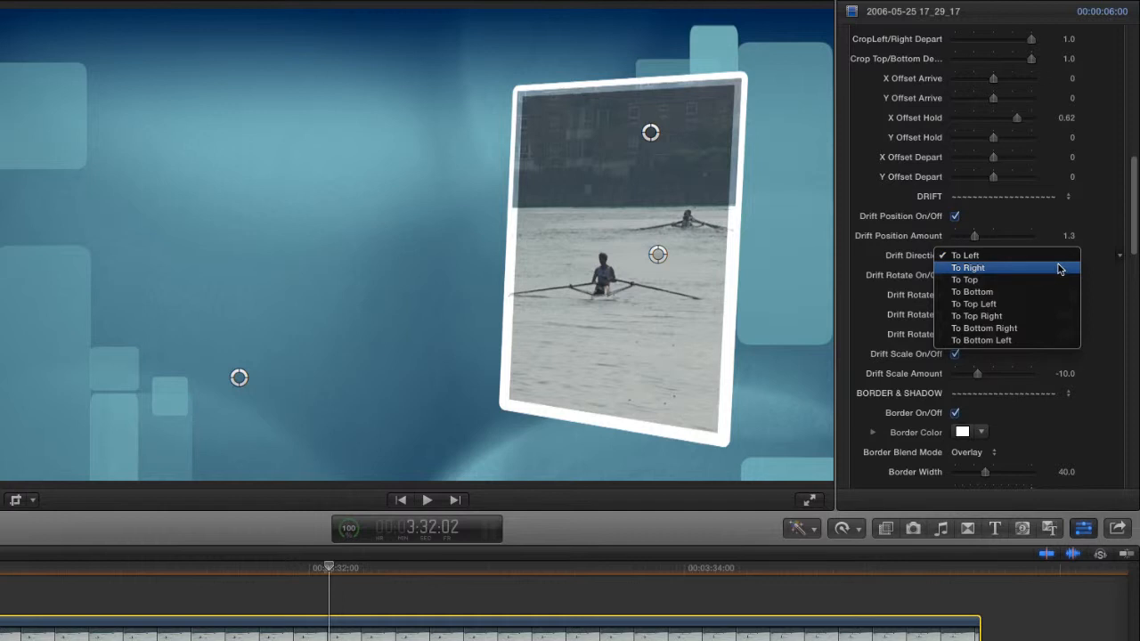
key(Escape)
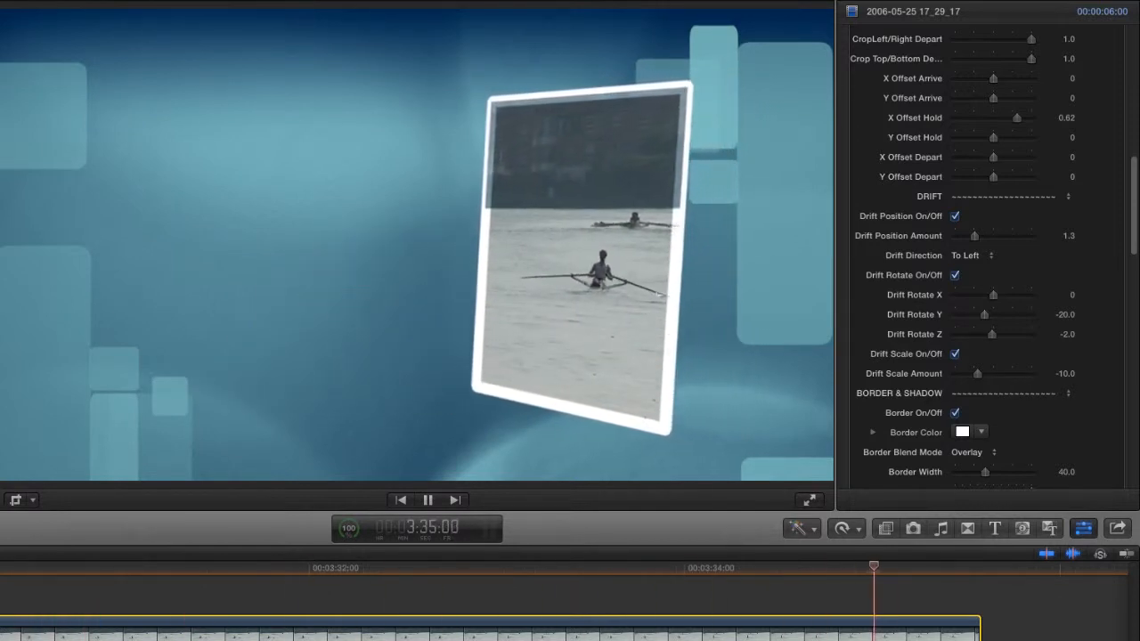
Play back the rowing clip to check the picture's drift in position, rotation and scale.
key(space)
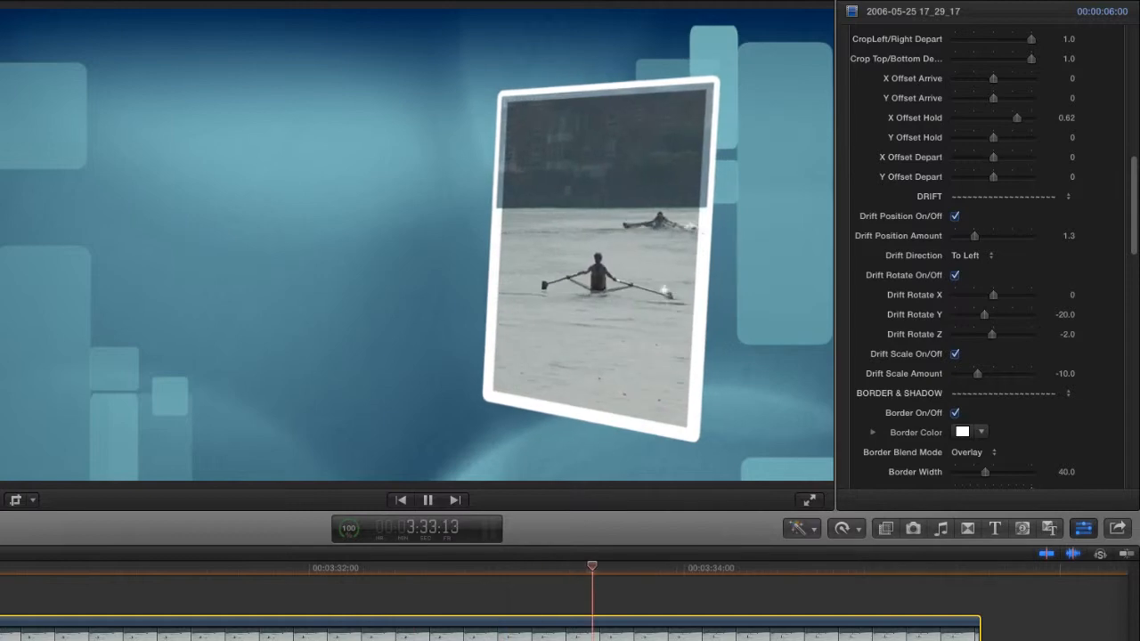
key(space)
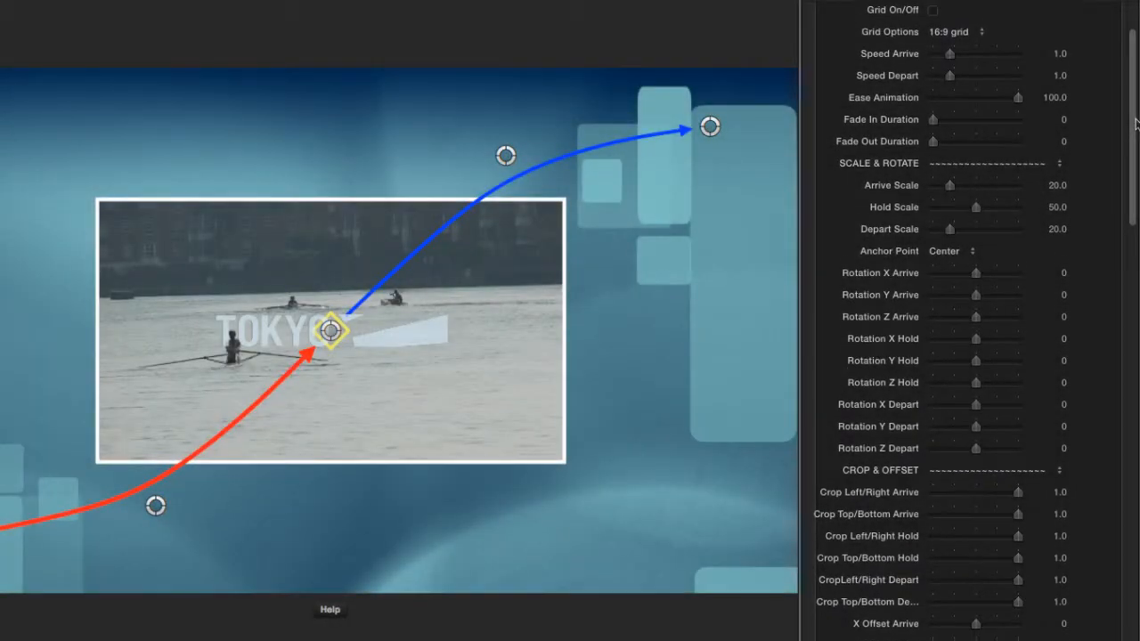
drag(1136, 123, 1137, 282)
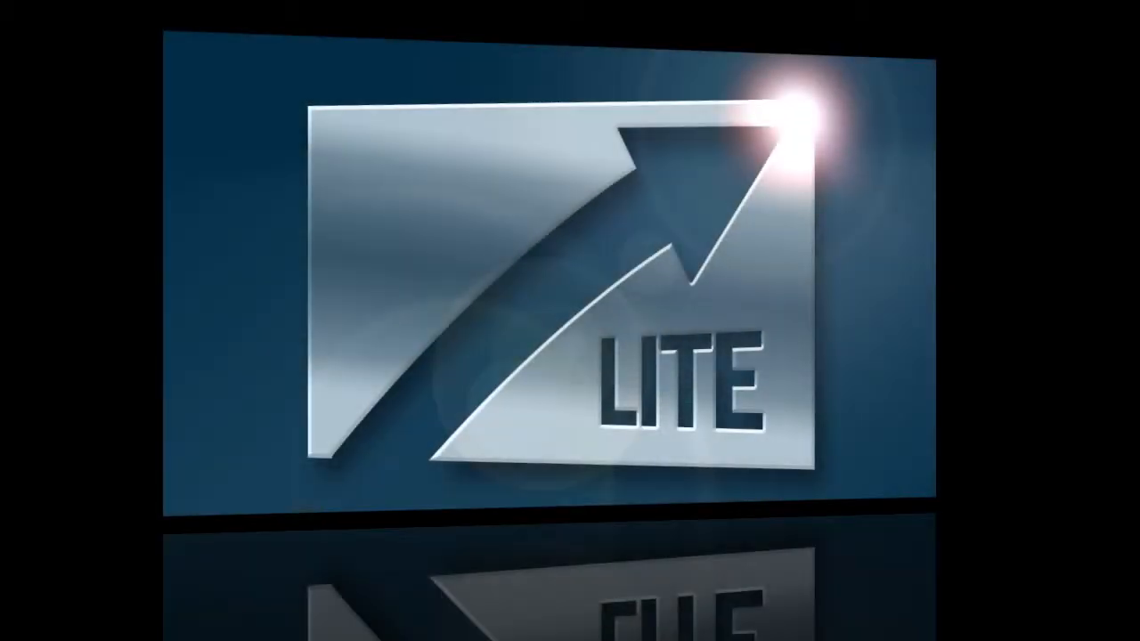